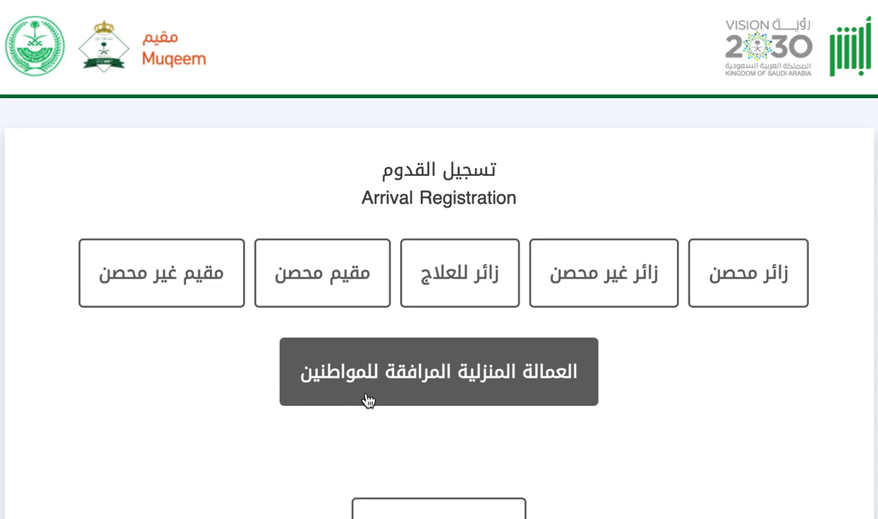
- Open the arrival registration form for a vaccinated visitor (زائر محصن)
{"action": "scroll", "coordinate": [368, 401], "scroll_direction": "down", "scroll_amount": 3}
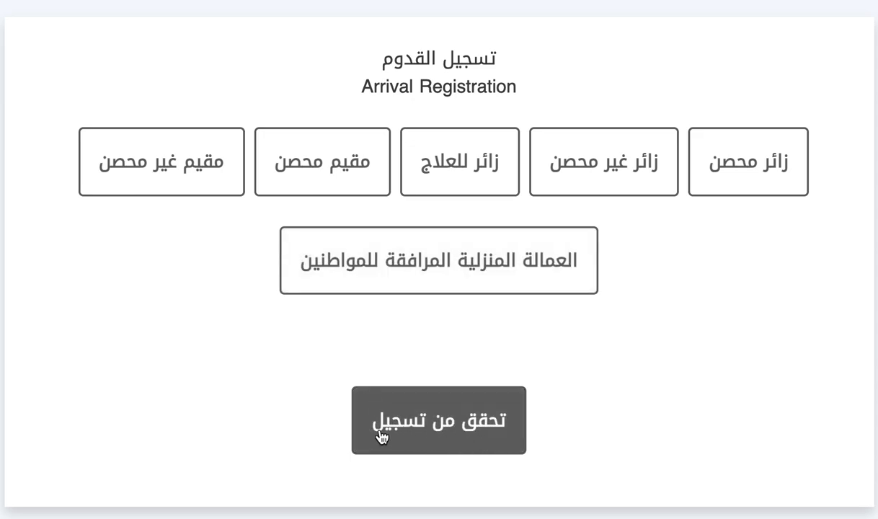
{"action": "scroll", "coordinate": [635, 261], "scroll_direction": "up", "scroll_amount": 3}
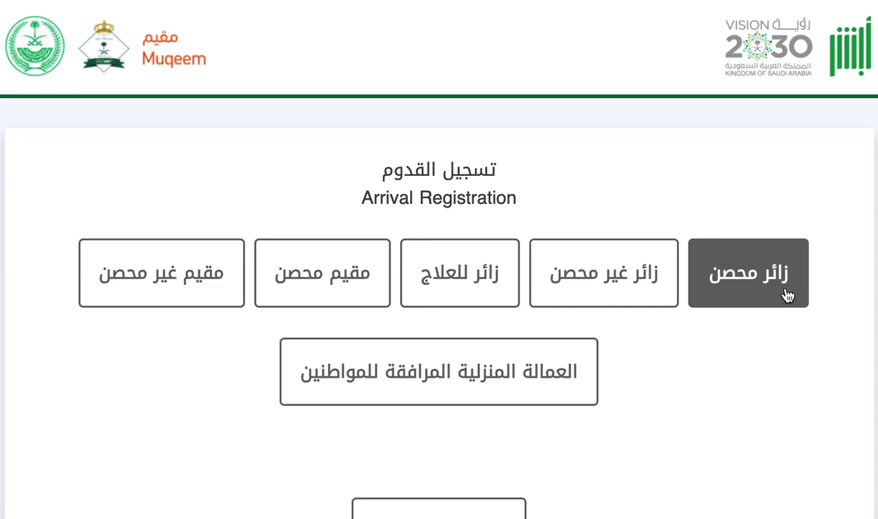
{"action": "left_click", "coordinate": [628, 277]}
{"action": "left_click", "coordinate": [754, 290]}
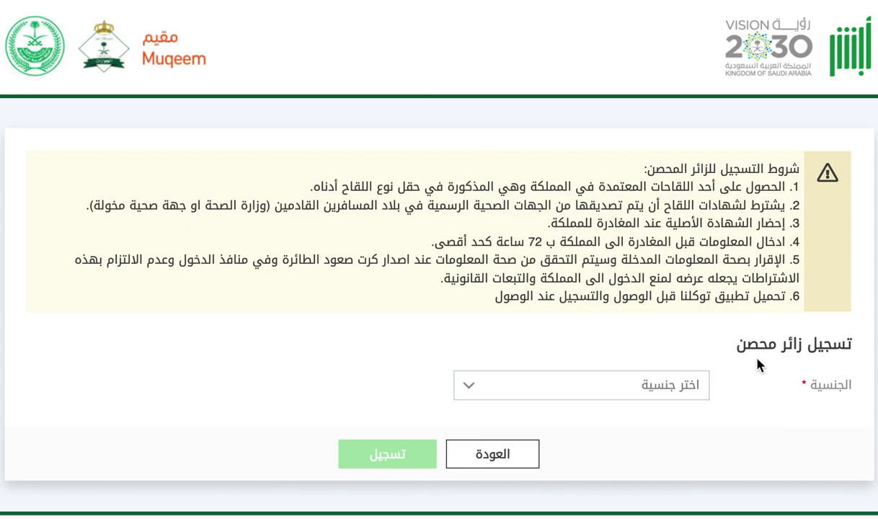
- Search the nationality list for "روس" and set the visitor's nationality to روسيا الاتحادية
{"action": "left_click", "coordinate": [666, 392]}
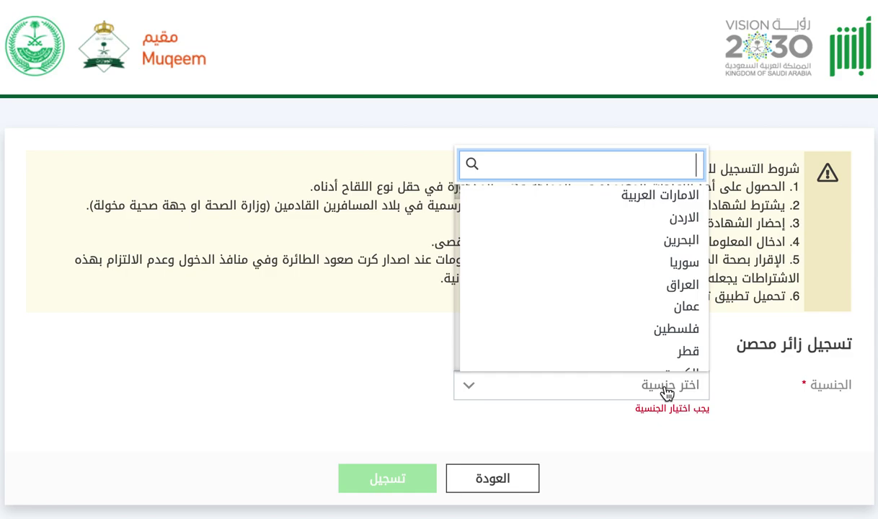
{"action": "key", "text": "ctrl+space"}
{"action": "key", "text": "ctrl+space"}
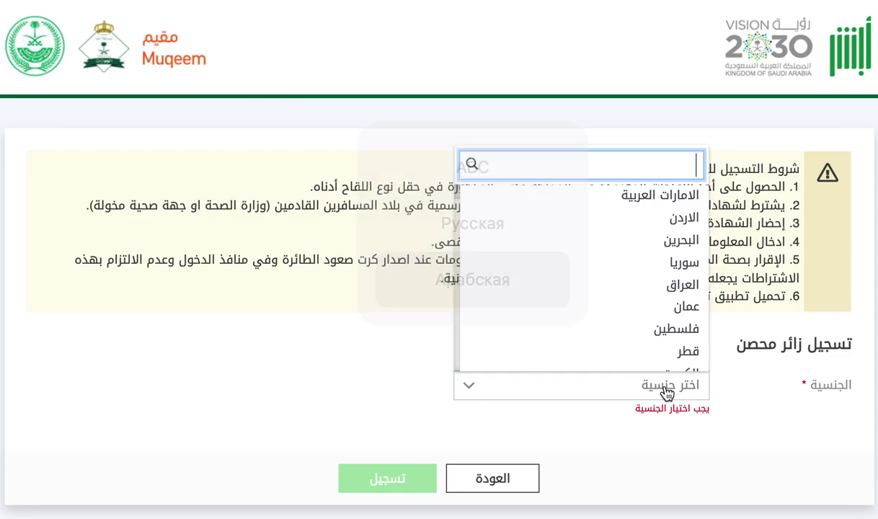
{"action": "type", "text": "رو"}
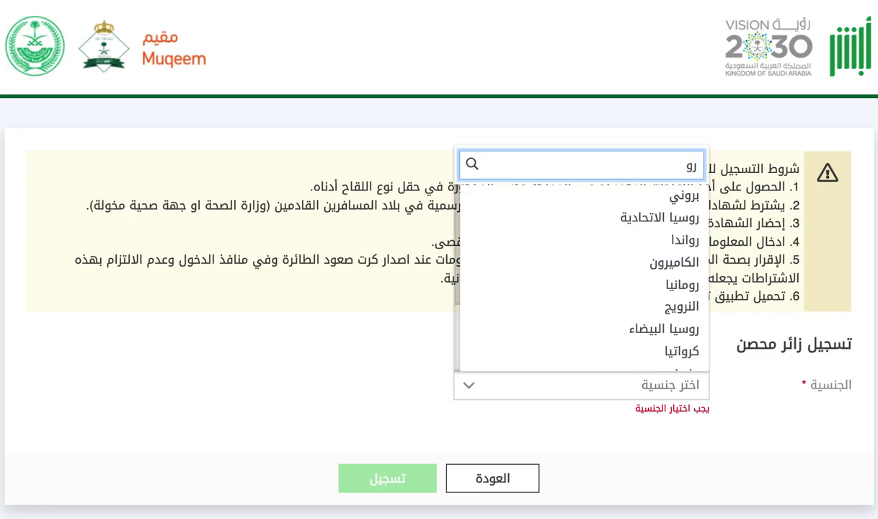
{"action": "type", "text": "س"}
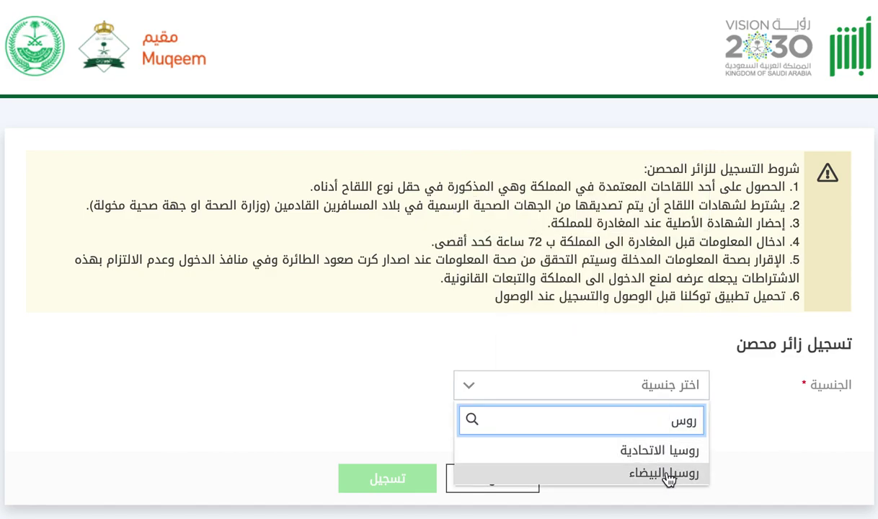
{"action": "left_click", "coordinate": [660, 450]}
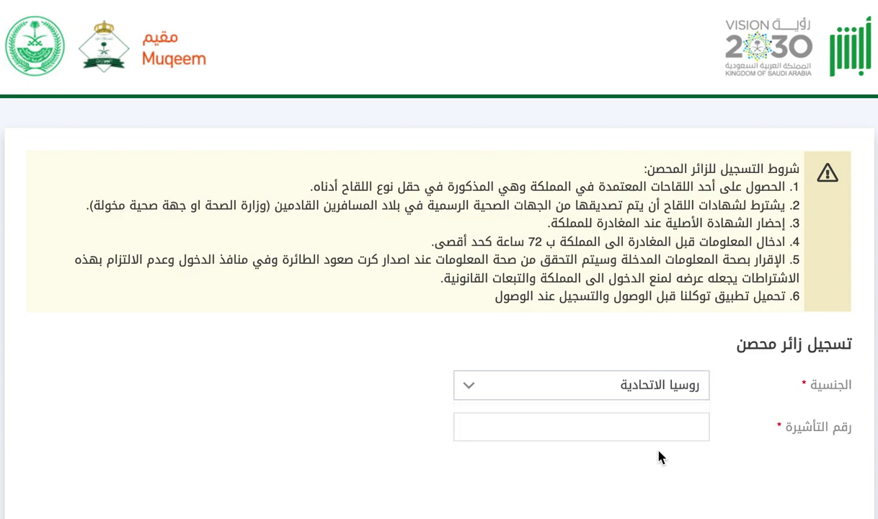
- Paste the visitor's visa number into the visa number field (رقم التأشيرة)
{"action": "scroll", "coordinate": [661, 457], "scroll_direction": "down", "scroll_amount": 2}
{"action": "scroll", "coordinate": [661, 457], "scroll_direction": "down", "scroll_amount": 2}
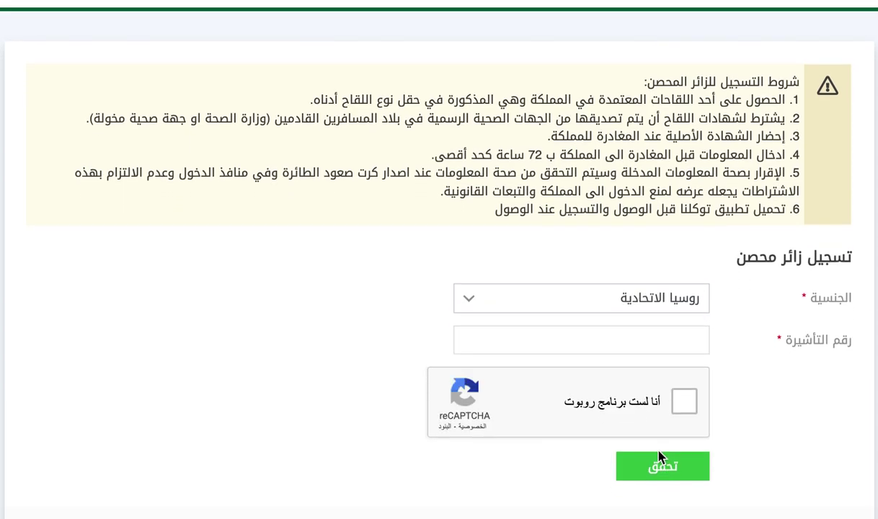
{"action": "left_click", "coordinate": [661, 333]}
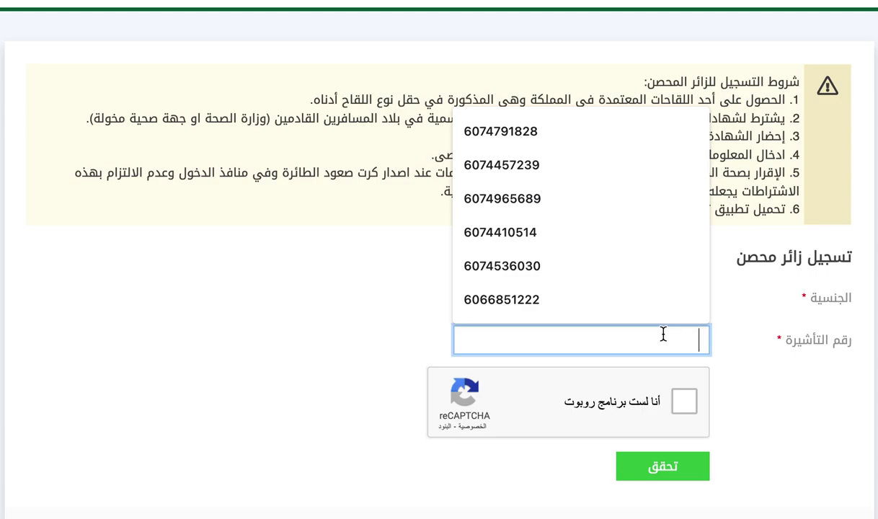
{"action": "key", "text": "ctrl+v"}
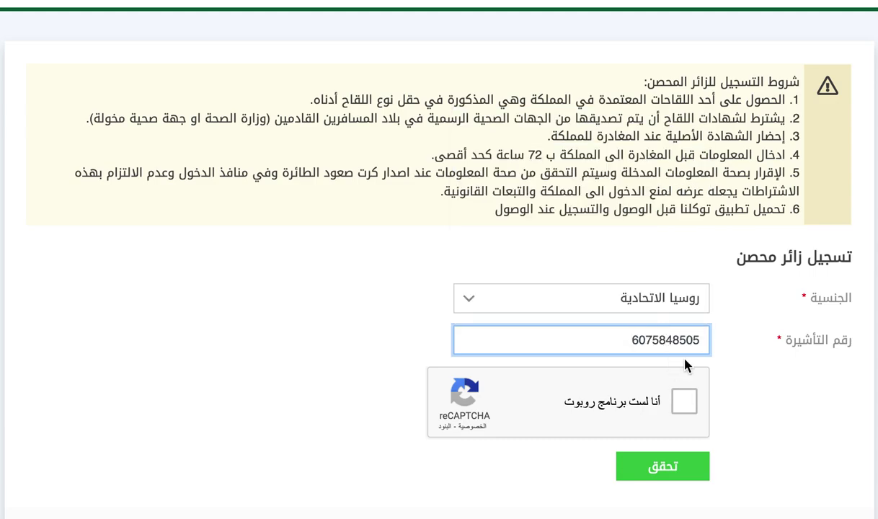
- Complete the reCAPTCHA check below the visa number and verify the visa to load the visitor's details
{"action": "scroll", "coordinate": [703, 352], "scroll_direction": "down", "scroll_amount": 1}
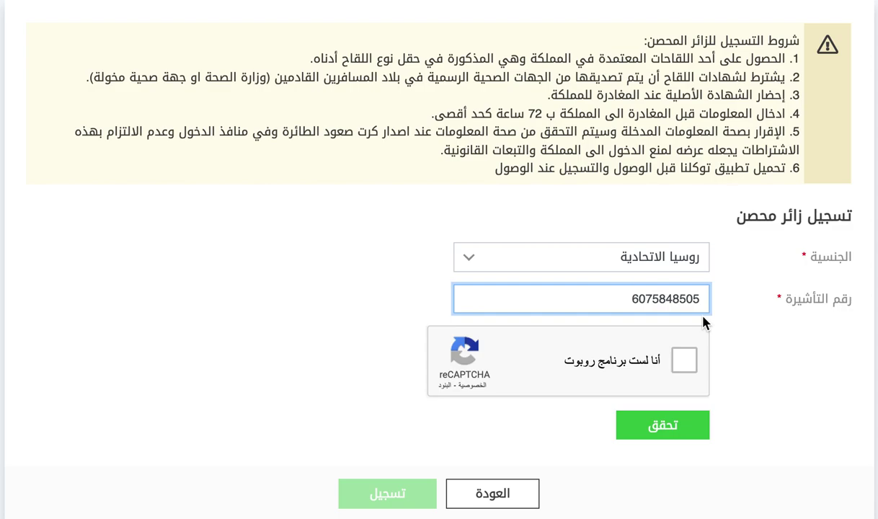
{"action": "scroll", "coordinate": [704, 323], "scroll_direction": "down", "scroll_amount": 1}
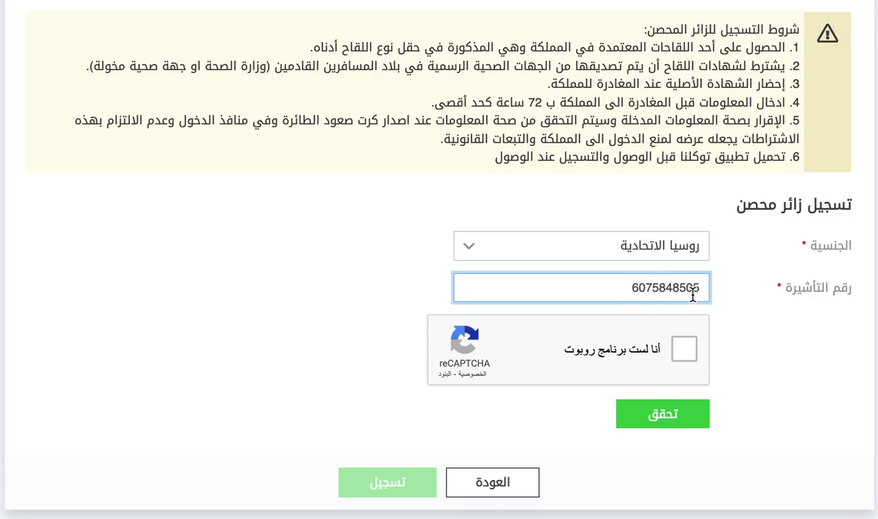
{"action": "left_click", "coordinate": [687, 353]}
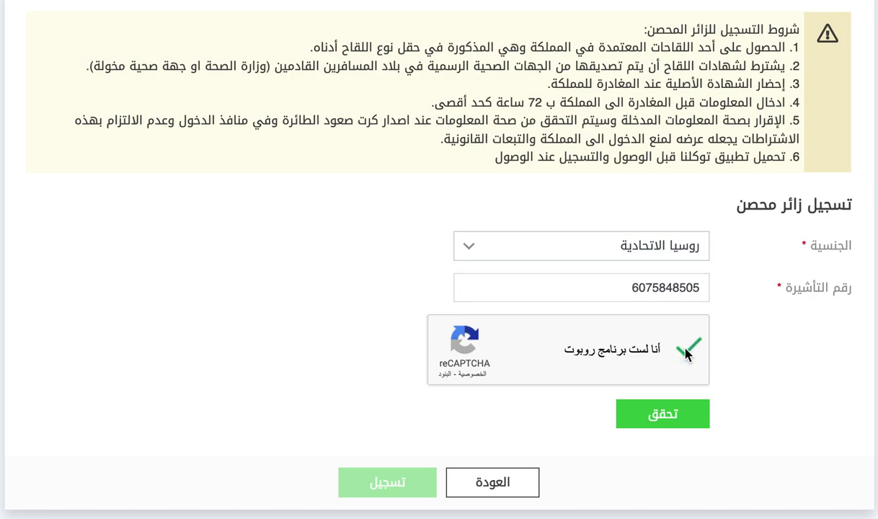
{"action": "left_click", "coordinate": [639, 422]}
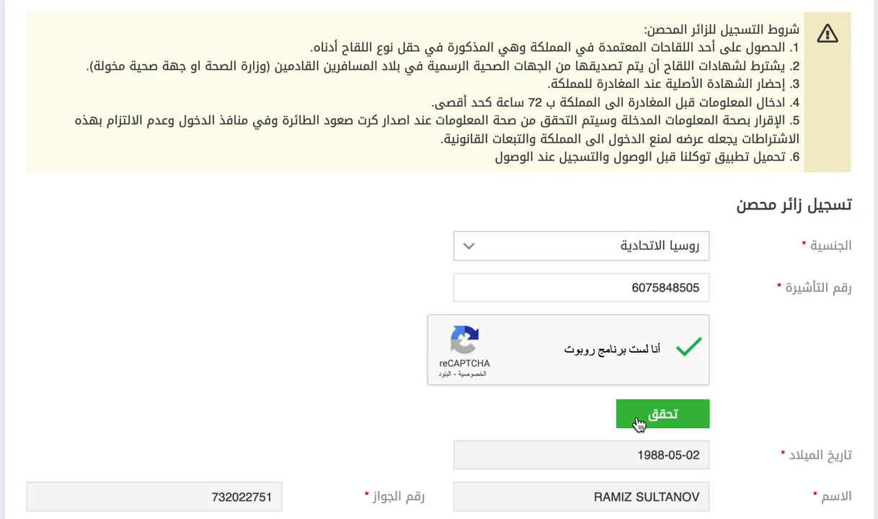
- Review the visitor's details and compare the form fields required for arrival by air (جواً), land (براً) and sea (بحراً)
{"action": "scroll", "coordinate": [639, 422], "scroll_direction": "down", "scroll_amount": 2}
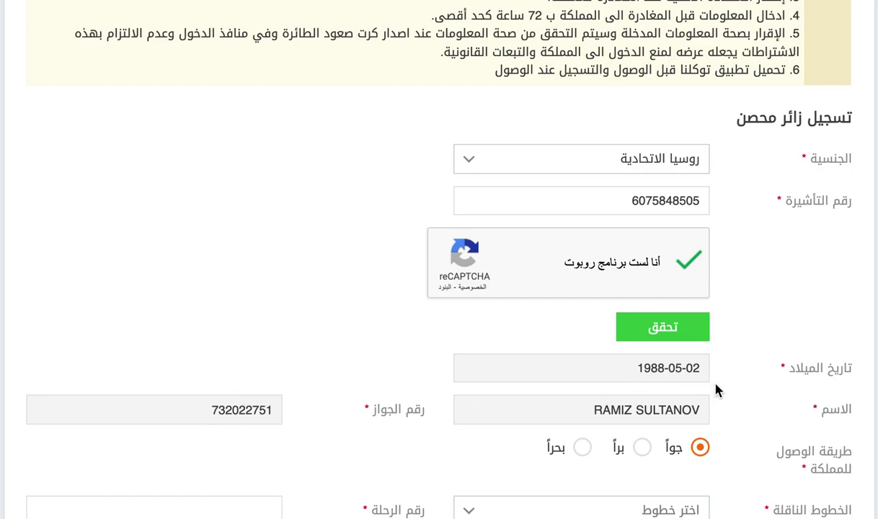
{"action": "scroll", "coordinate": [580, 387], "scroll_direction": "down", "scroll_amount": 3}
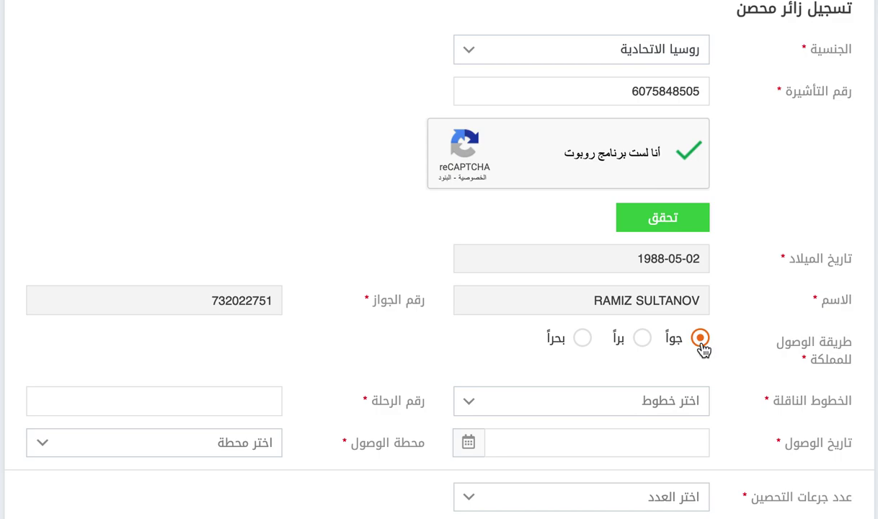
{"action": "left_click", "coordinate": [642, 339]}
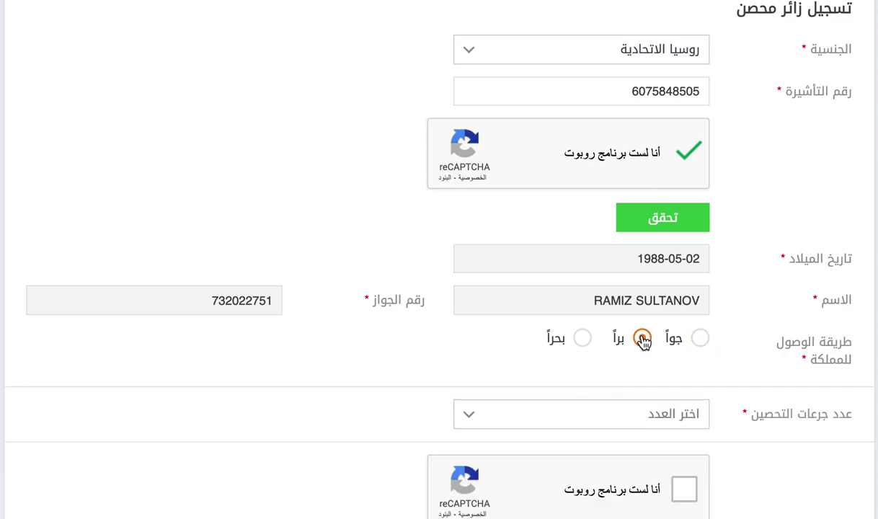
{"action": "left_click", "coordinate": [582, 340]}
{"action": "left_click", "coordinate": [703, 339]}
{"action": "left_click", "coordinate": [642, 338]}
{"action": "left_click", "coordinate": [701, 339]}
{"action": "scroll", "coordinate": [708, 348], "scroll_direction": "down", "scroll_amount": 3}
{"action": "scroll", "coordinate": [708, 347], "scroll_direction": "up", "scroll_amount": 2}
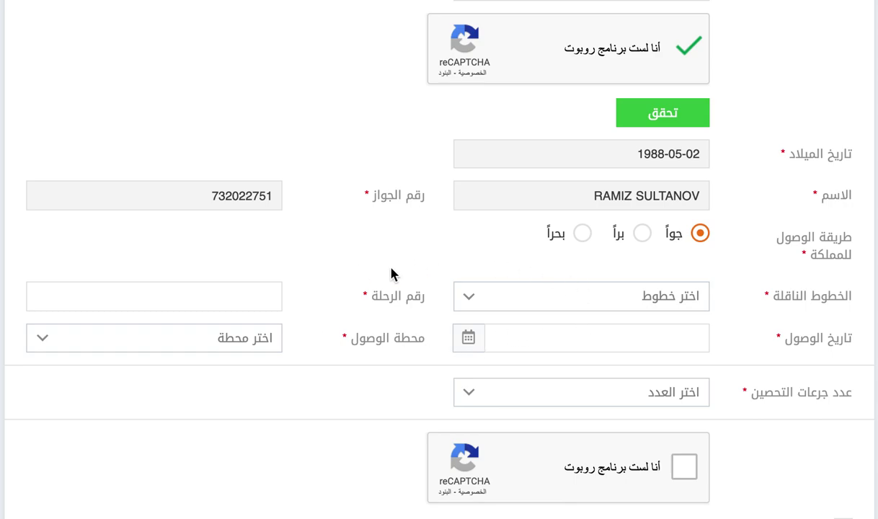
- Inspect the vaccine dose options with land arrival chosen, check sea arrival, and return the arrival method to air (جواً)
{"action": "left_click", "coordinate": [642, 233]}
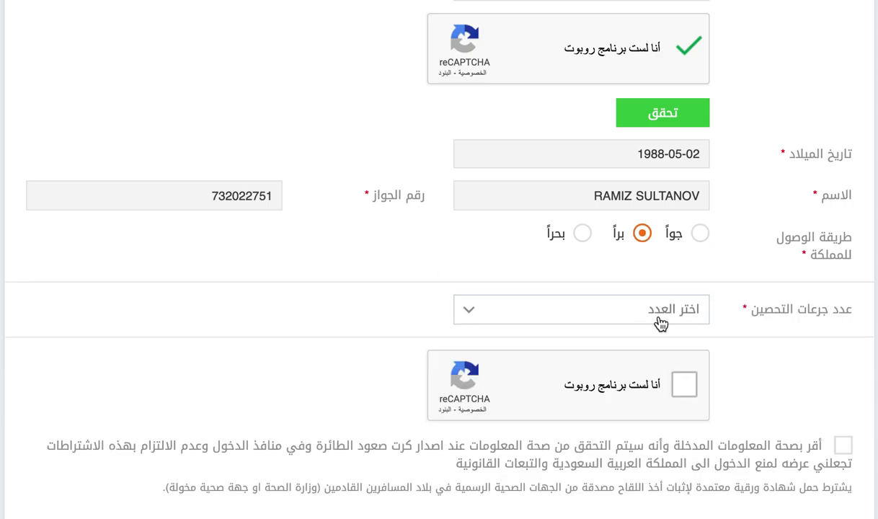
{"action": "left_click", "coordinate": [584, 311]}
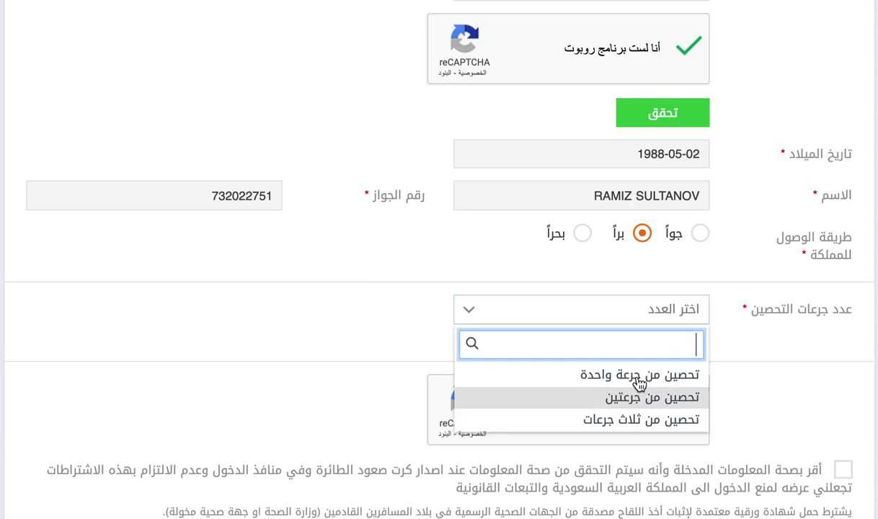
{"action": "left_click", "coordinate": [582, 235]}
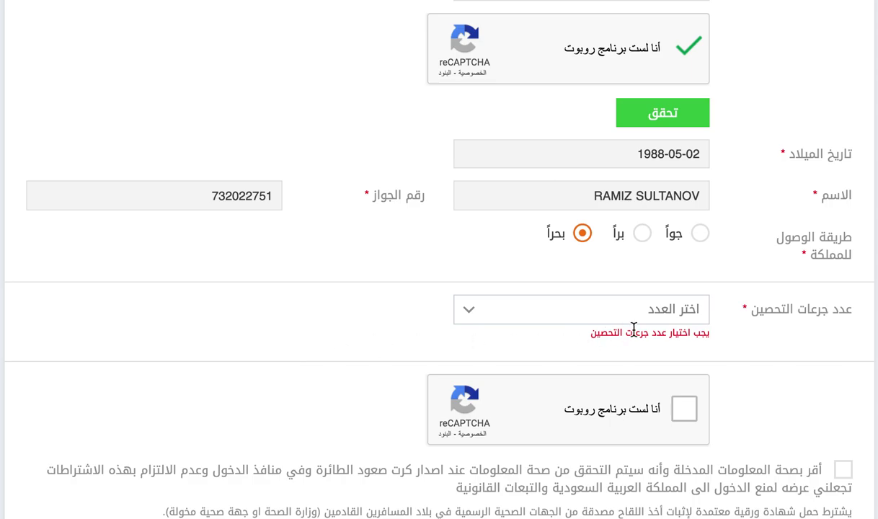
{"action": "left_click", "coordinate": [701, 234]}
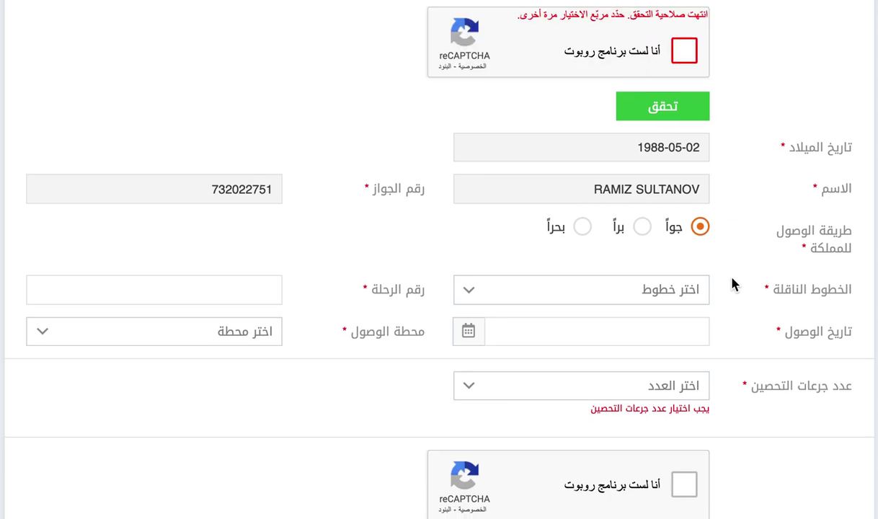
- Complete the expired reCAPTCHA check below the visa number again
{"action": "scroll", "coordinate": [733, 283], "scroll_direction": "up", "scroll_amount": 2}
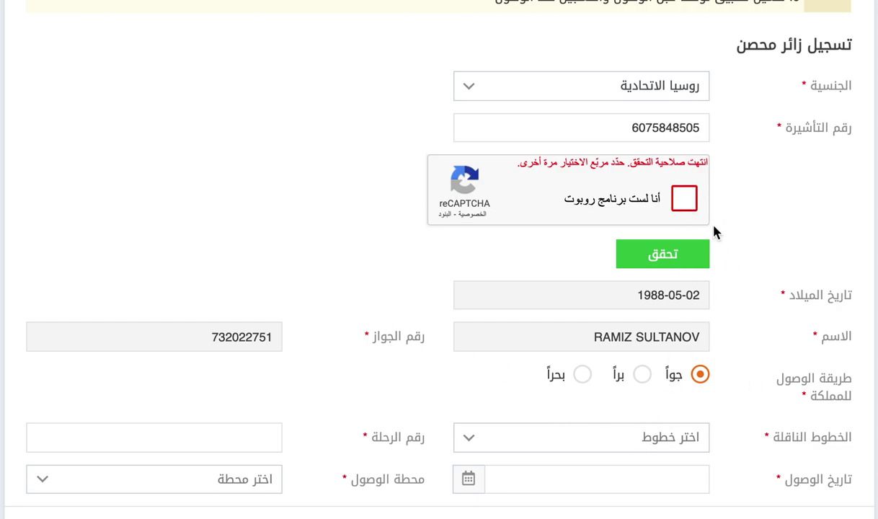
{"action": "left_click", "coordinate": [687, 202]}
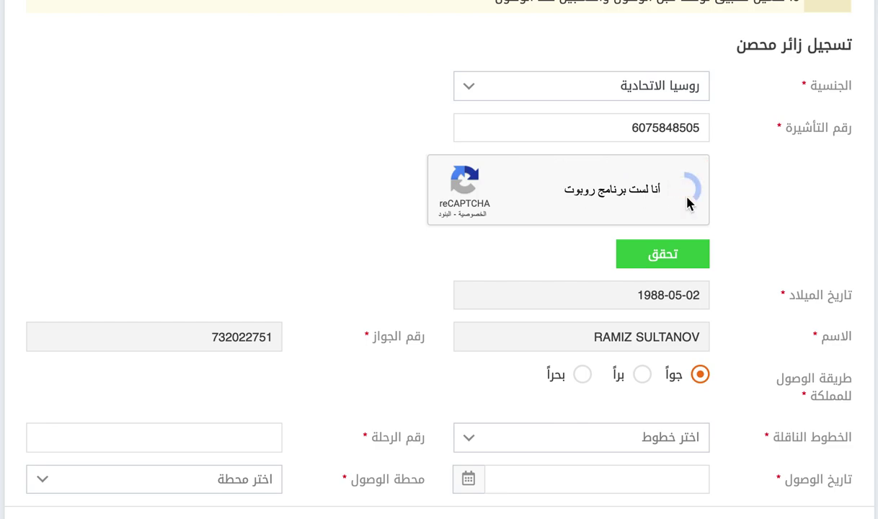
- Set the carrier airline to FLYDUBAI and the flight number to FZ8387
{"action": "scroll", "coordinate": [815, 311], "scroll_direction": "down", "scroll_amount": 1}
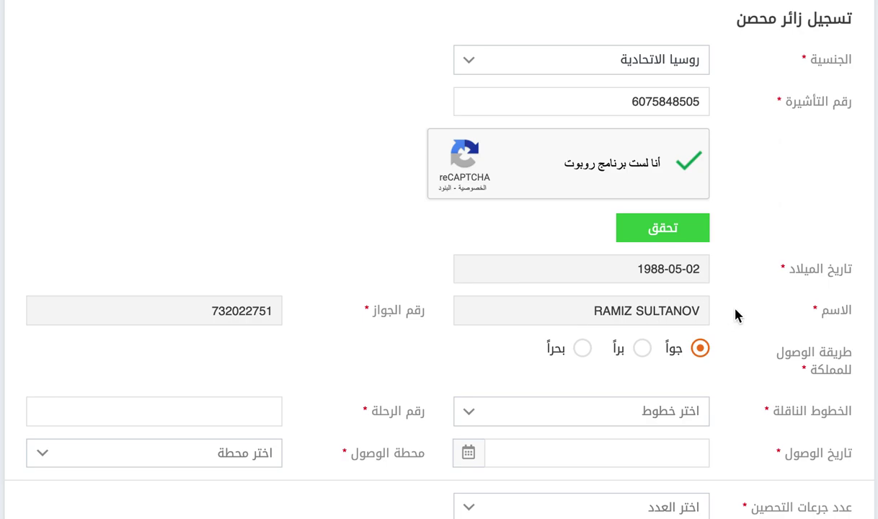
{"action": "scroll", "coordinate": [738, 315], "scroll_direction": "down", "scroll_amount": 3}
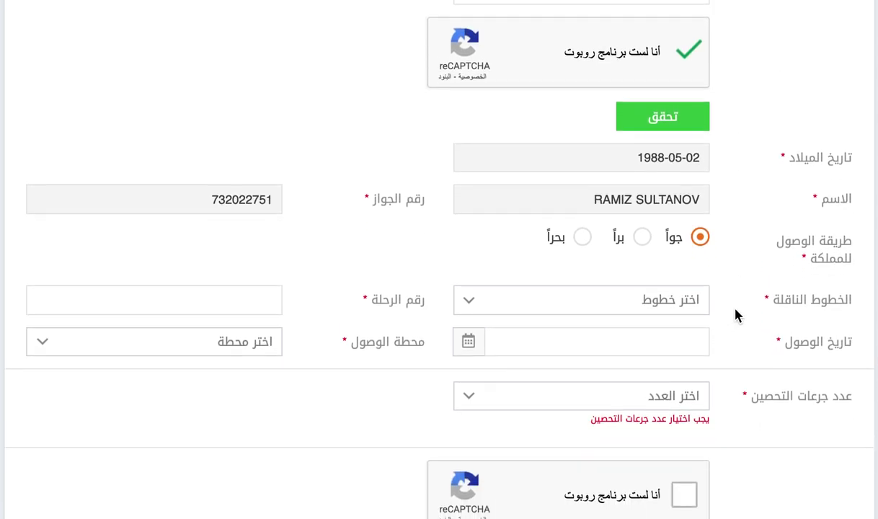
{"action": "scroll", "coordinate": [737, 314], "scroll_direction": "down", "scroll_amount": 1}
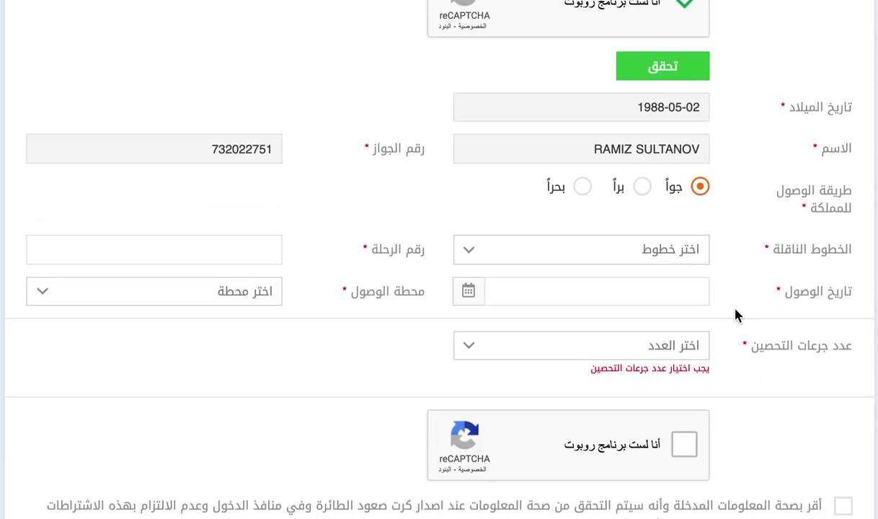
{"action": "left_click", "coordinate": [684, 260]}
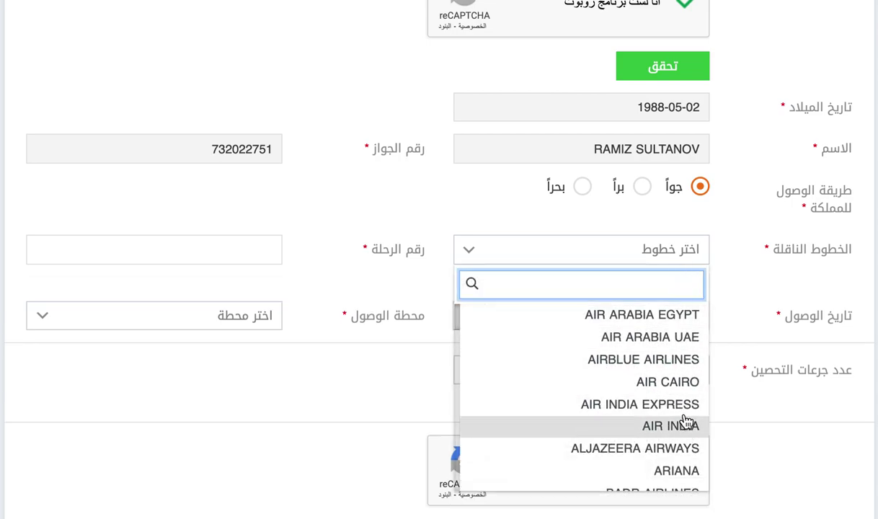
{"action": "key", "text": "ctrl+space"}
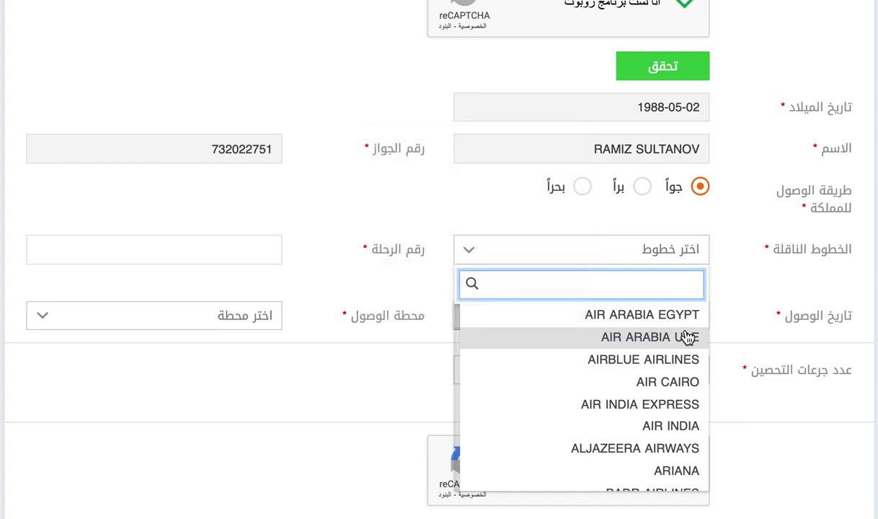
{"action": "type", "text": "fl"}
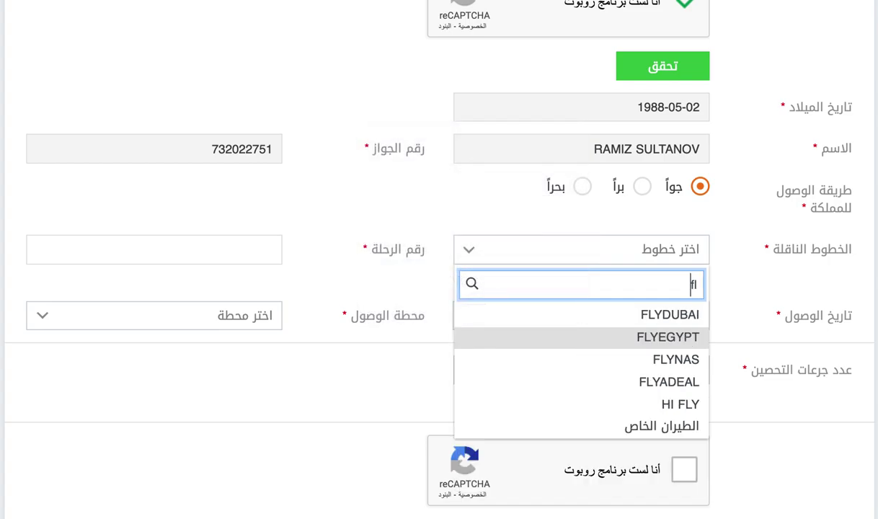
{"action": "left_click", "coordinate": [685, 318]}
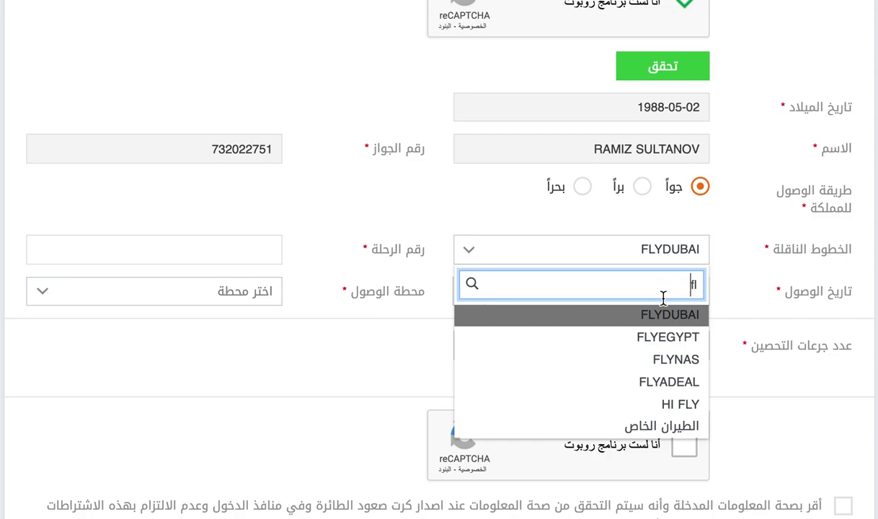
{"action": "left_click", "coordinate": [665, 314]}
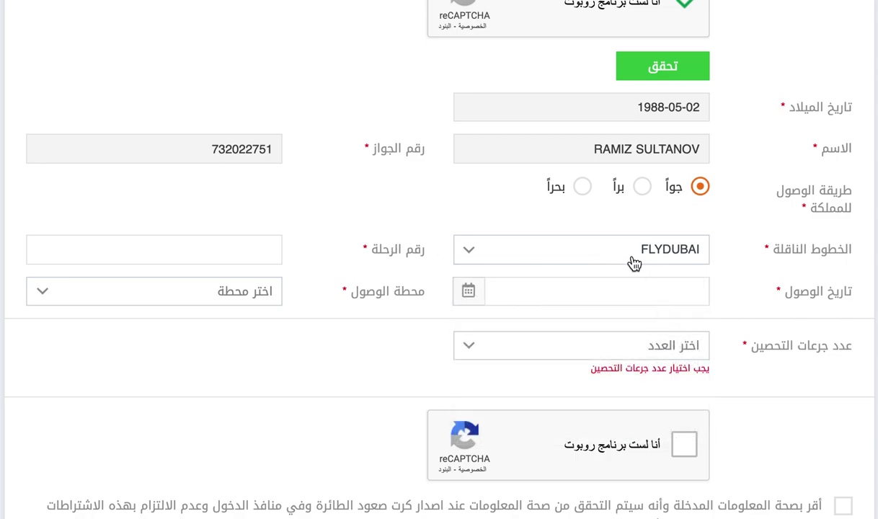
{"action": "left_click", "coordinate": [254, 238]}
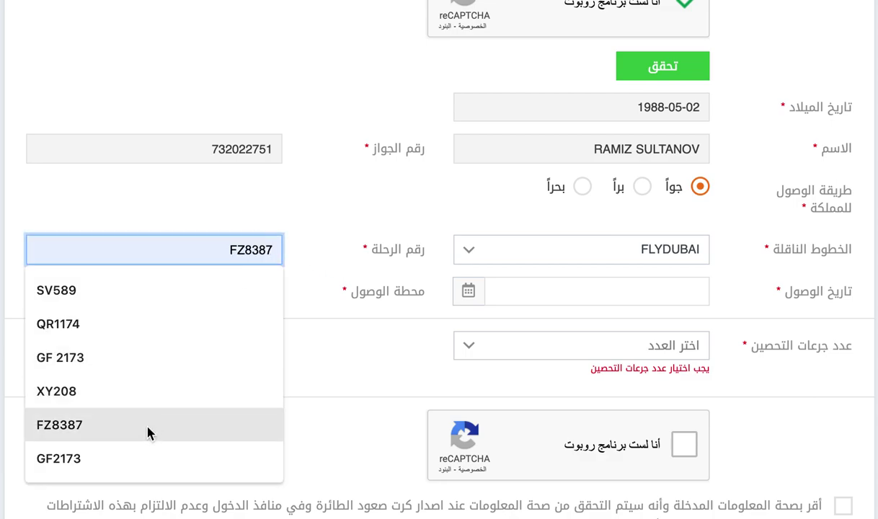
{"action": "left_click", "coordinate": [148, 431]}
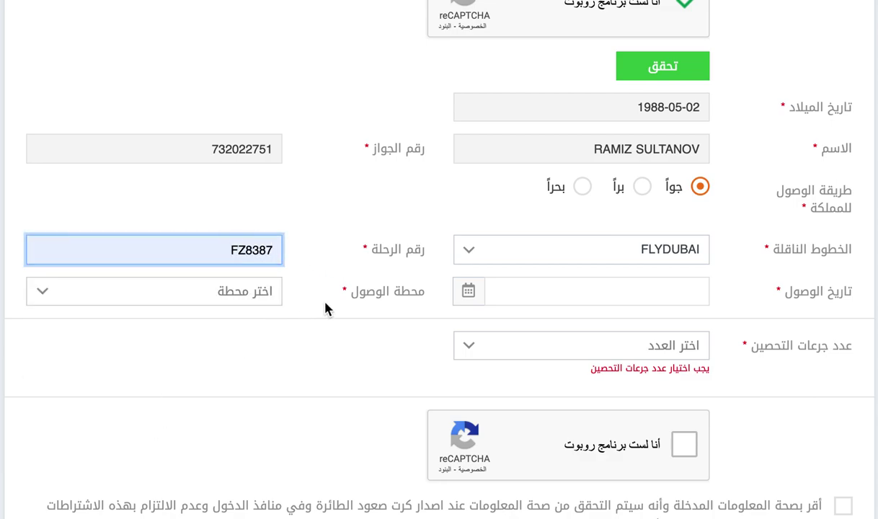
- Set the arrival station to المدينة المنورة and the arrival date to 2021-12-10
{"action": "left_click", "coordinate": [227, 301]}
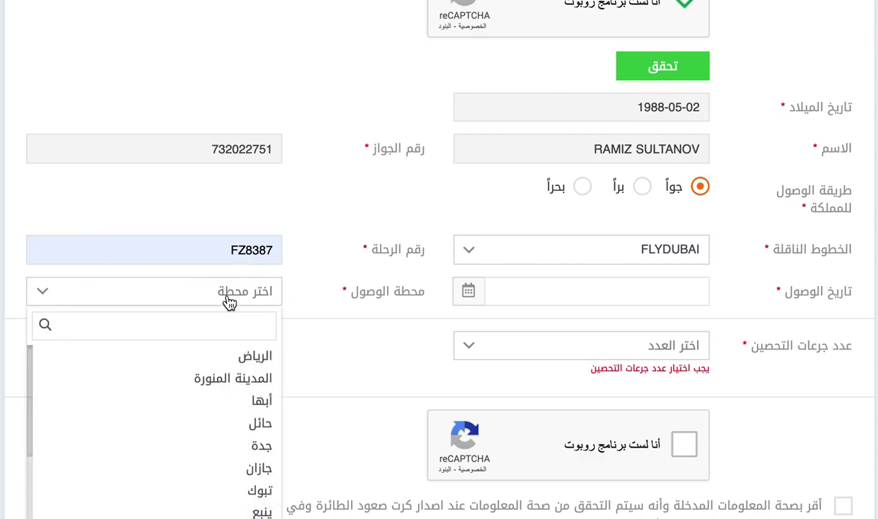
{"action": "left_click", "coordinate": [226, 378]}
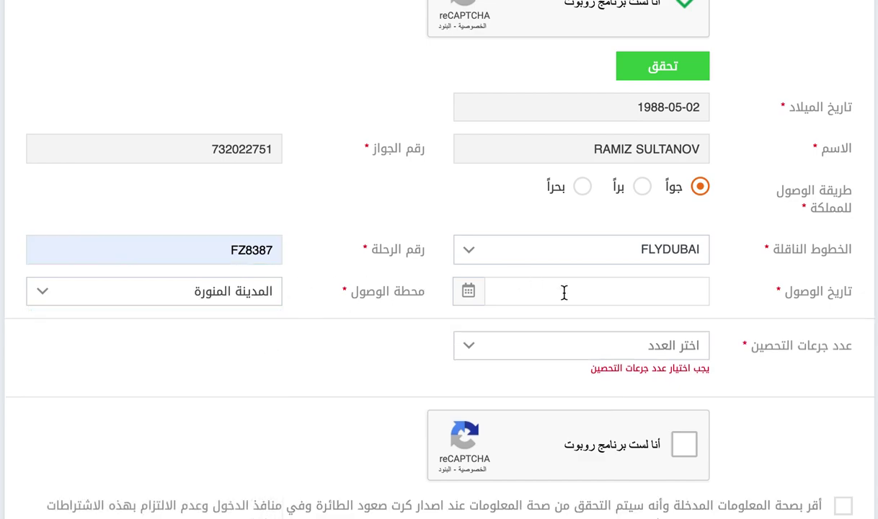
{"action": "left_click", "coordinate": [564, 292]}
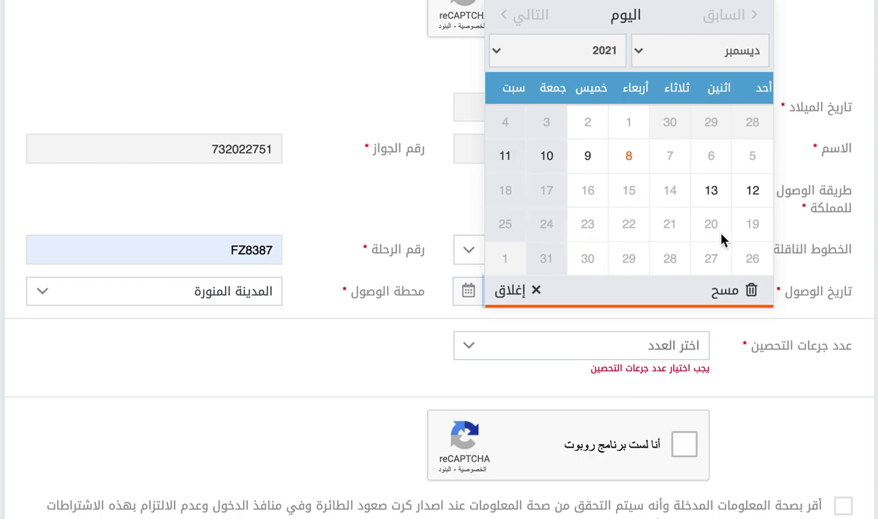
{"action": "left_click", "coordinate": [548, 157]}
{"action": "scroll", "coordinate": [566, 287], "scroll_direction": "down", "scroll_amount": 1}
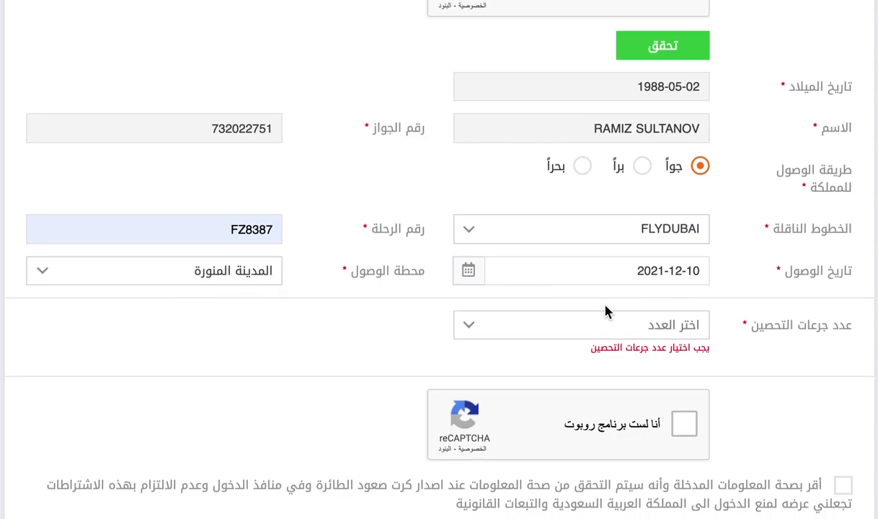
- Set the number of vaccine doses to two (تحصين من جرعتين)
{"action": "scroll", "coordinate": [570, 303], "scroll_direction": "down", "scroll_amount": 1}
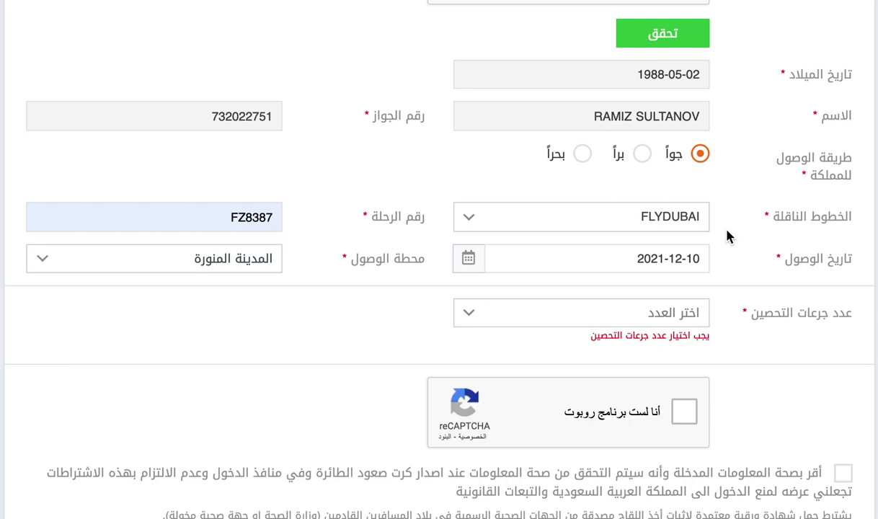
{"action": "scroll", "coordinate": [728, 236], "scroll_direction": "down", "scroll_amount": 1}
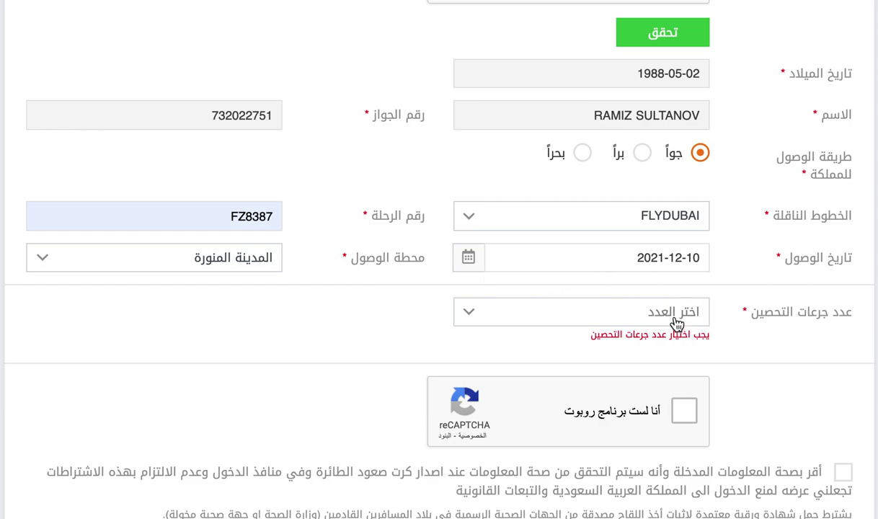
{"action": "scroll", "coordinate": [673, 321], "scroll_direction": "down", "scroll_amount": 2}
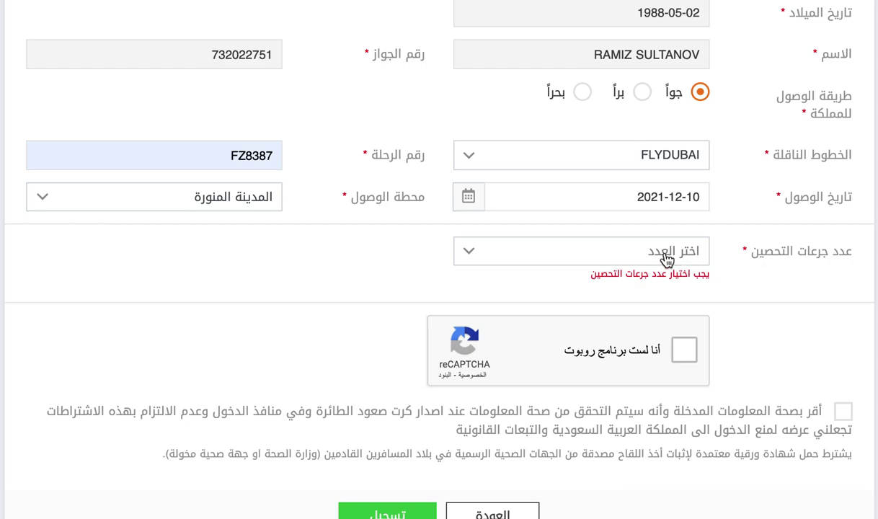
{"action": "left_click", "coordinate": [633, 259]}
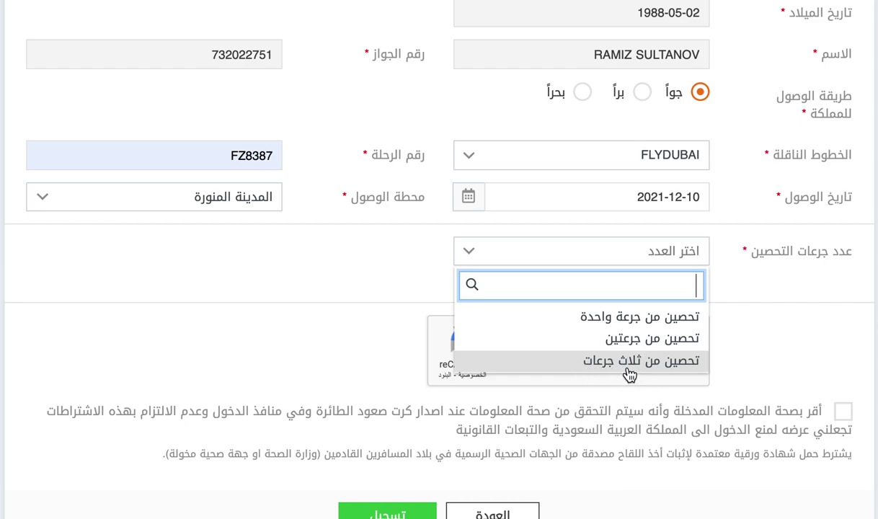
{"action": "left_click", "coordinate": [662, 339]}
- Set the vaccine type of both the first and second dose to Pfizer-BioNTech (لقاح فايزر-بايونتك)
{"action": "scroll", "coordinate": [690, 344], "scroll_direction": "down", "scroll_amount": 3}
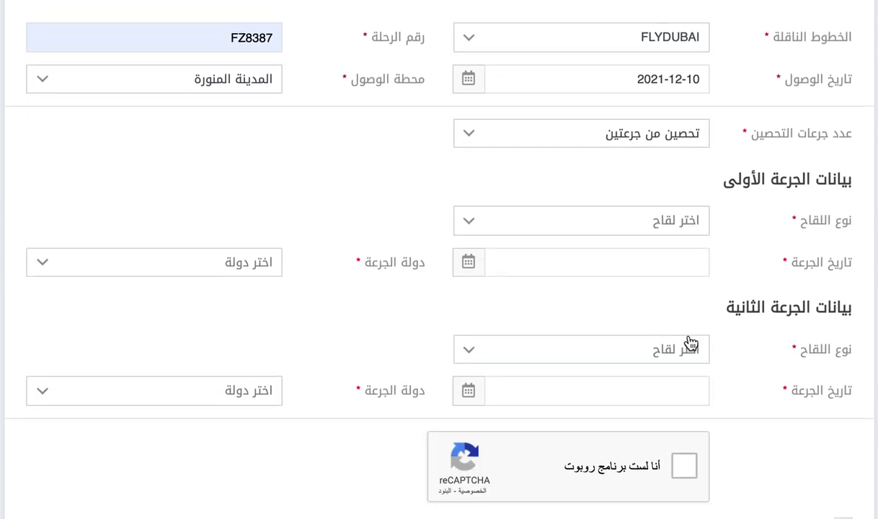
{"action": "scroll", "coordinate": [690, 343], "scroll_direction": "down", "scroll_amount": 1}
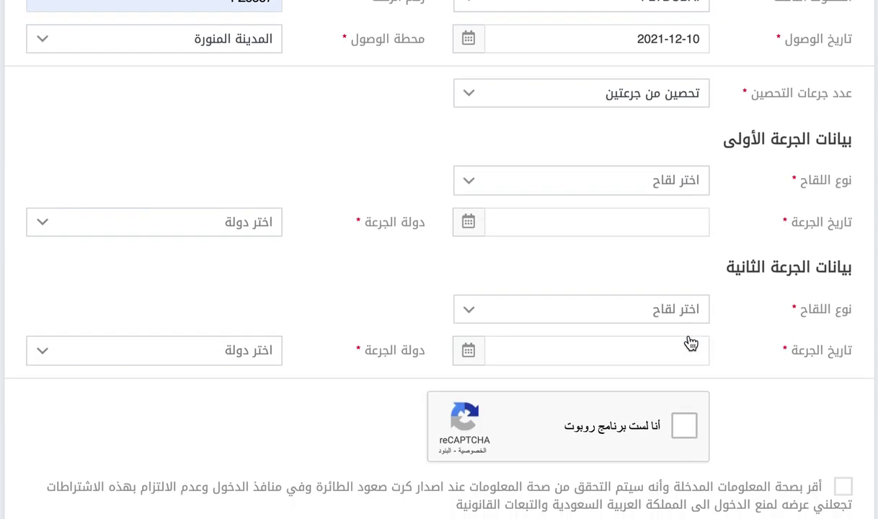
{"action": "left_click", "coordinate": [674, 185]}
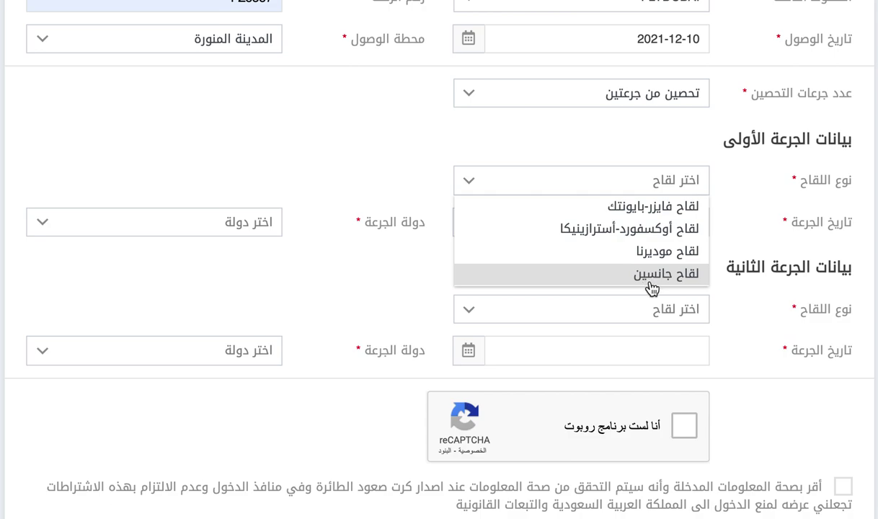
{"action": "left_click", "coordinate": [653, 209]}
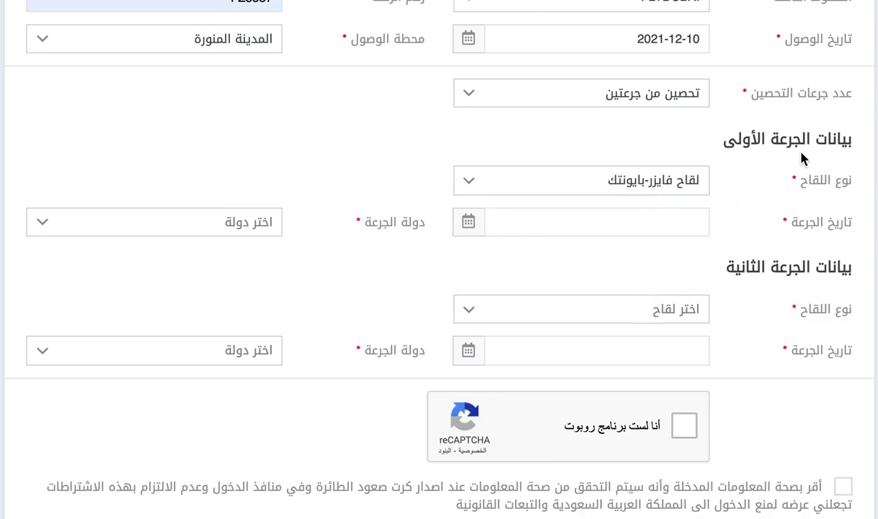
{"action": "left_click", "coordinate": [640, 303]}
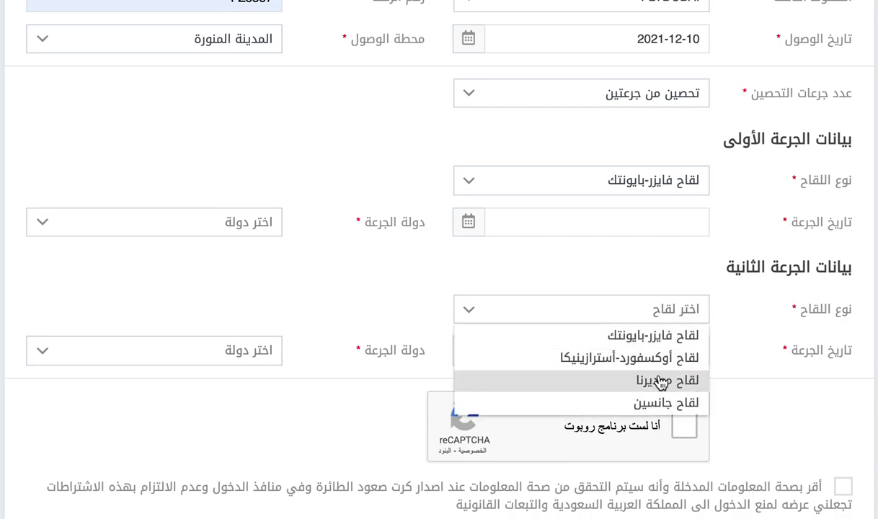
{"action": "left_click", "coordinate": [659, 337]}
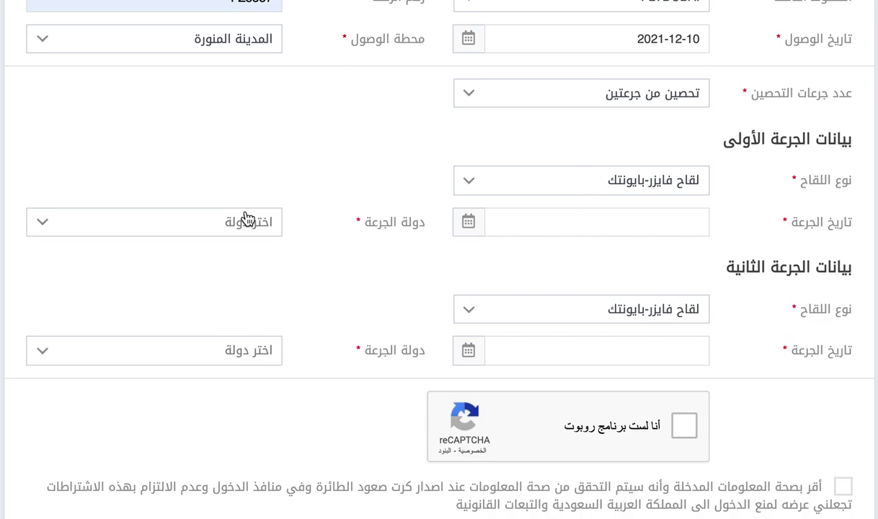
- Set the country of both the first and second dose to the Russian Federation (روسيا الاتحادية)
{"action": "left_click", "coordinate": [269, 233]}
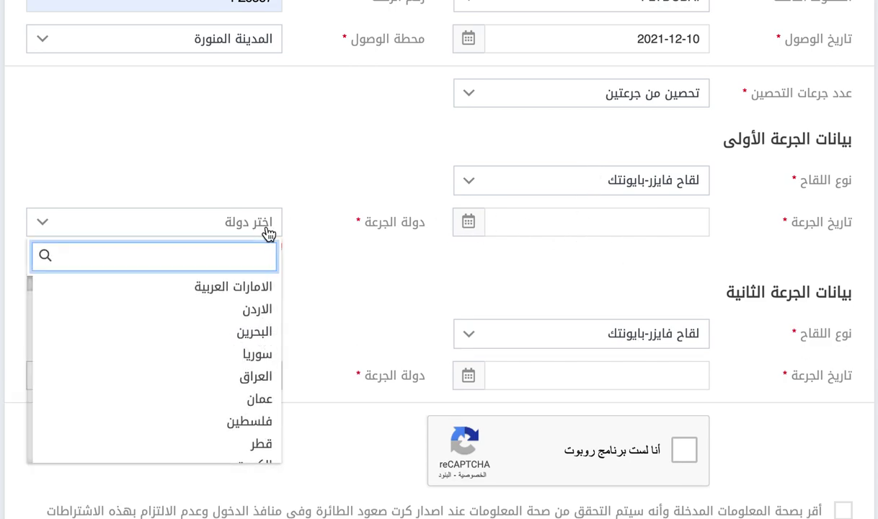
{"action": "key", "text": "ctrl+space"}
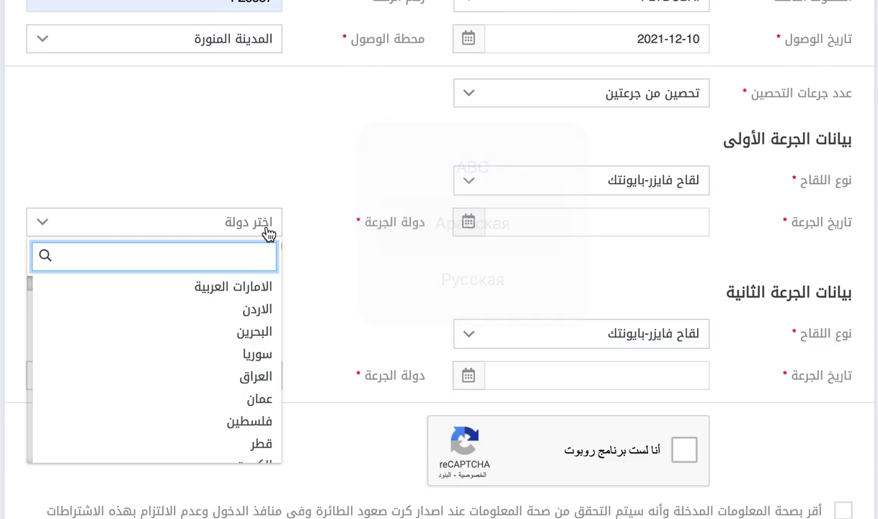
{"action": "type", "text": "روس"}
{"action": "left_click", "coordinate": [243, 287]}
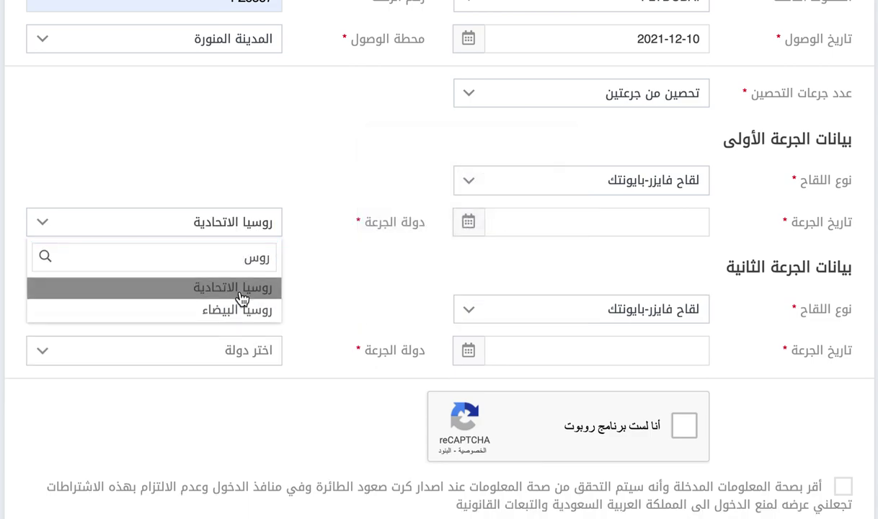
{"action": "left_click", "coordinate": [243, 354]}
{"action": "type", "text": "رو"}
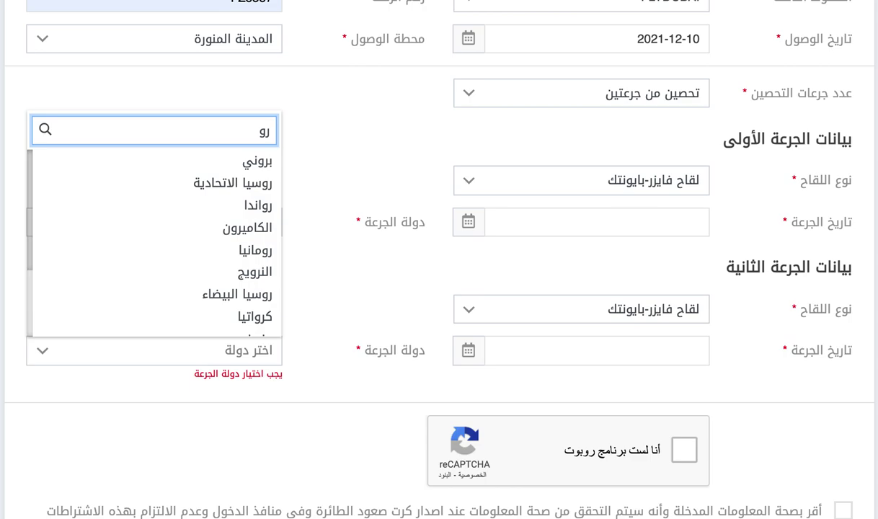
{"action": "left_click", "coordinate": [249, 183]}
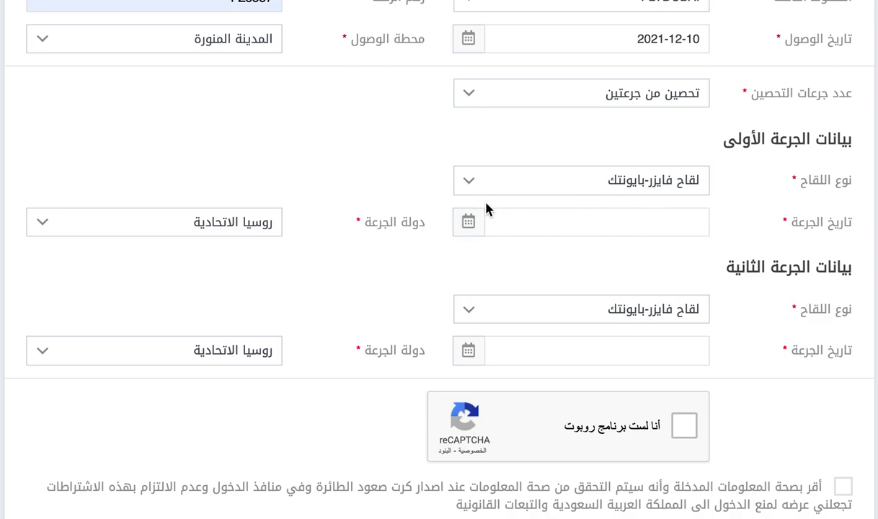
- Set the first dose's date to 2021-08-01
{"action": "left_click", "coordinate": [653, 223]}
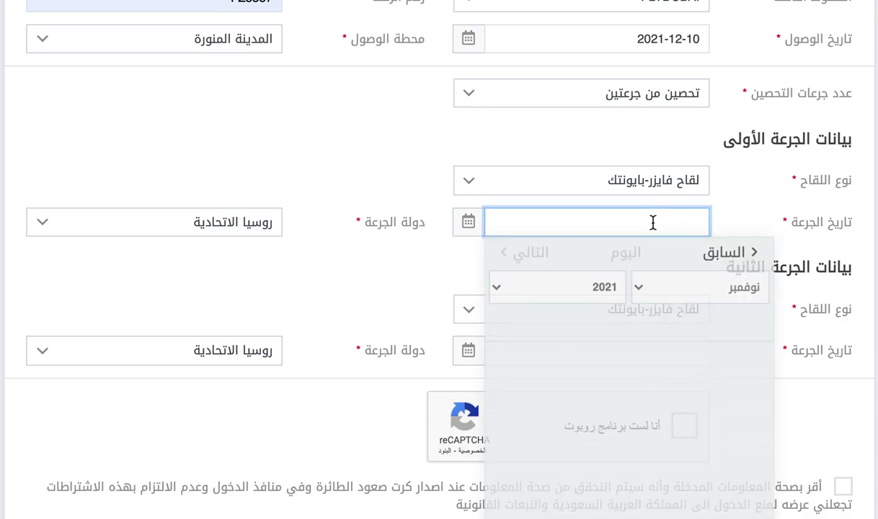
{"action": "left_click", "coordinate": [712, 290]}
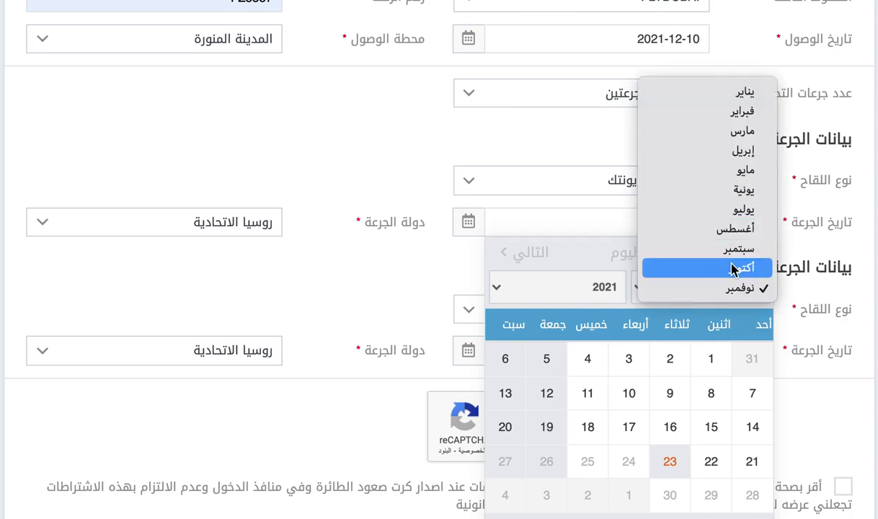
{"action": "left_click", "coordinate": [736, 236]}
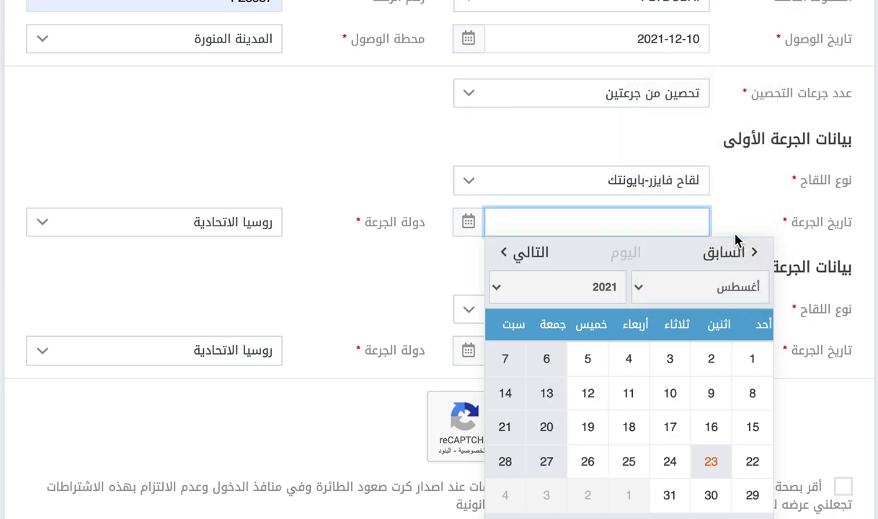
{"action": "left_click", "coordinate": [750, 360]}
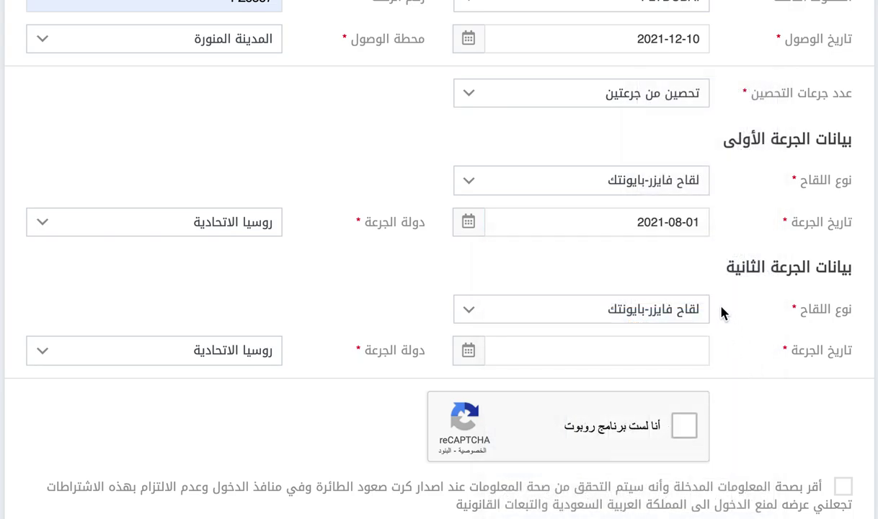
- Set the second dose's date to 2021-08-22
{"action": "scroll", "coordinate": [684, 339], "scroll_direction": "down", "scroll_amount": 1}
{"action": "left_click", "coordinate": [680, 289]}
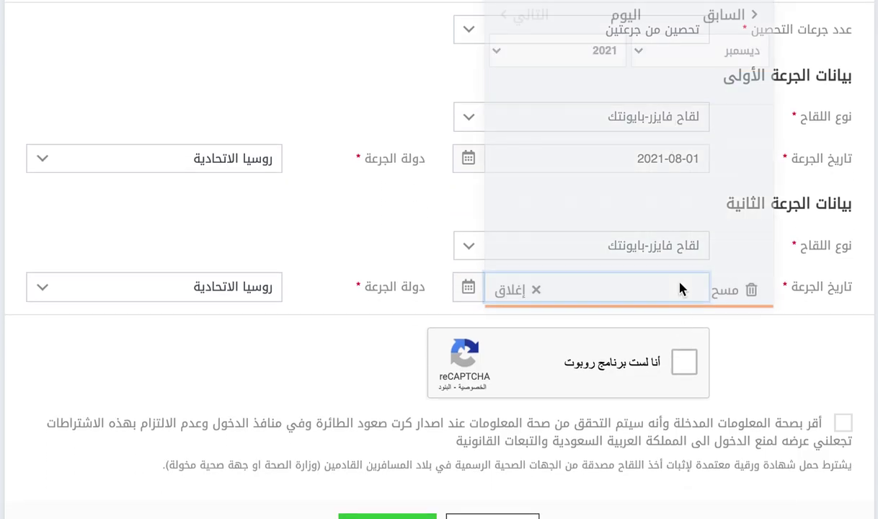
{"action": "left_click", "coordinate": [734, 52]}
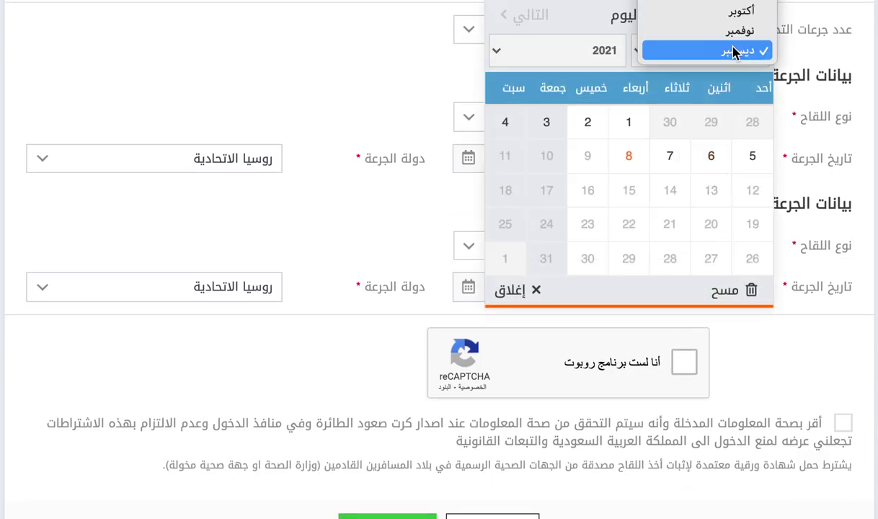
{"action": "key", "text": "Escape"}
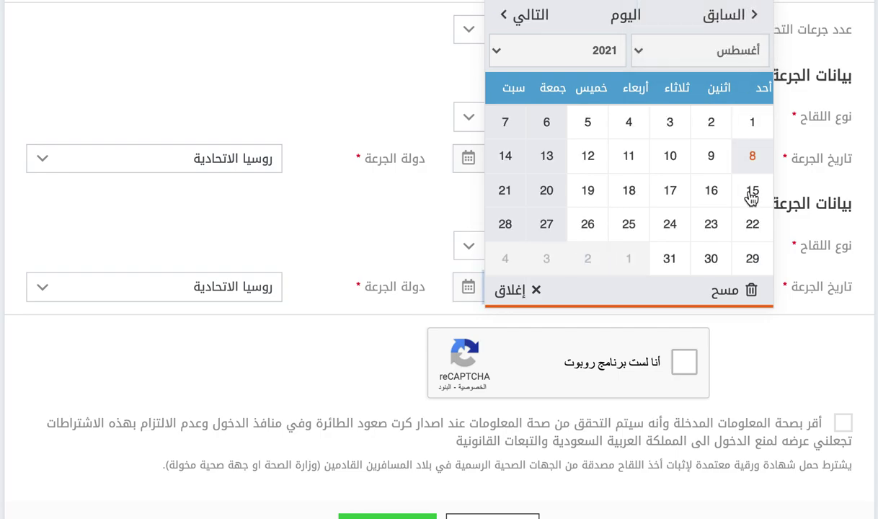
{"action": "left_click", "coordinate": [753, 225]}
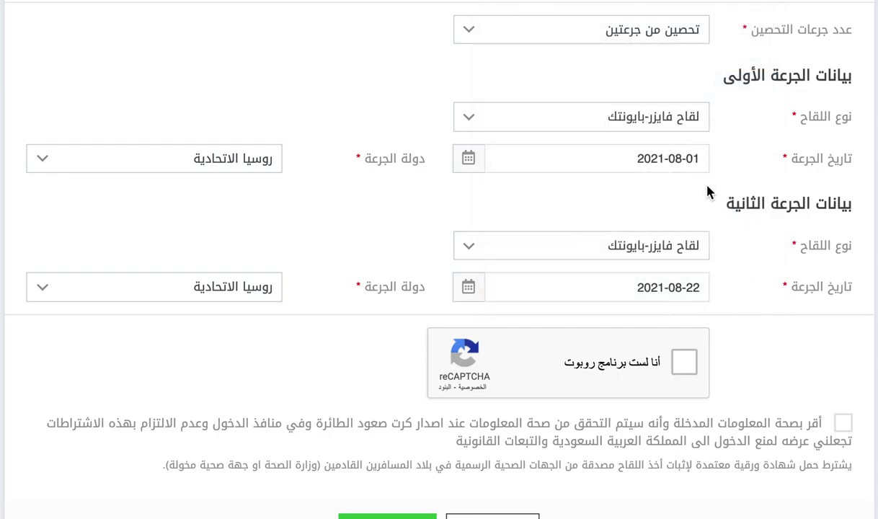
- Check the completed dose details and try to complete the reCAPTCHA check below the second dose's section
{"action": "scroll", "coordinate": [707, 191], "scroll_direction": "up", "scroll_amount": 3}
{"action": "scroll", "coordinate": [706, 191], "scroll_direction": "down", "scroll_amount": 1}
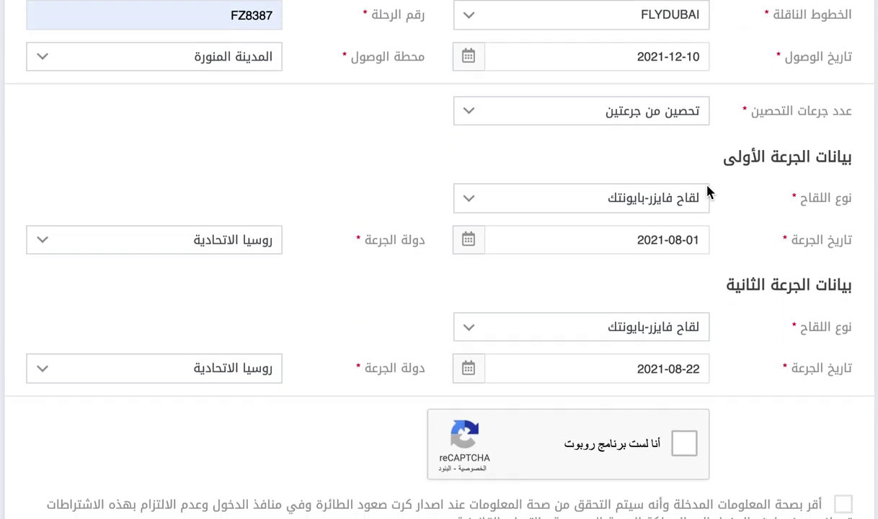
{"action": "scroll", "coordinate": [777, 375], "scroll_direction": "down", "scroll_amount": 3}
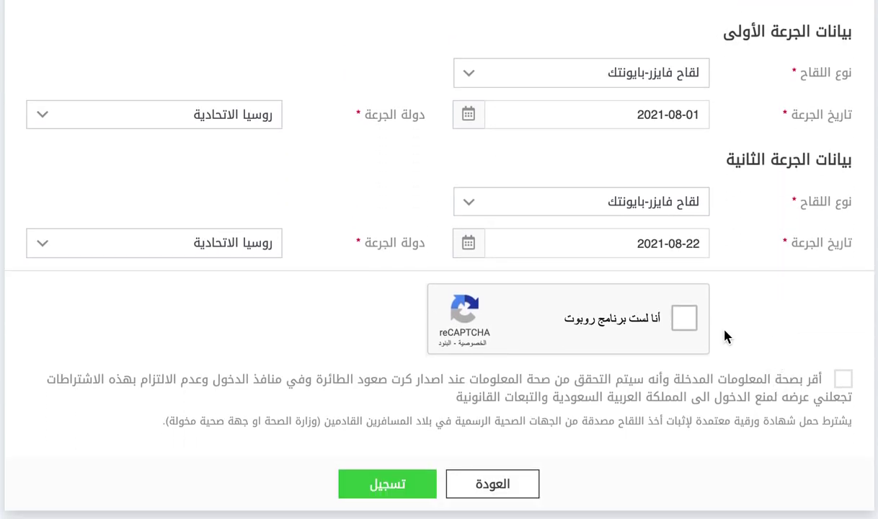
{"action": "left_click", "coordinate": [685, 319]}
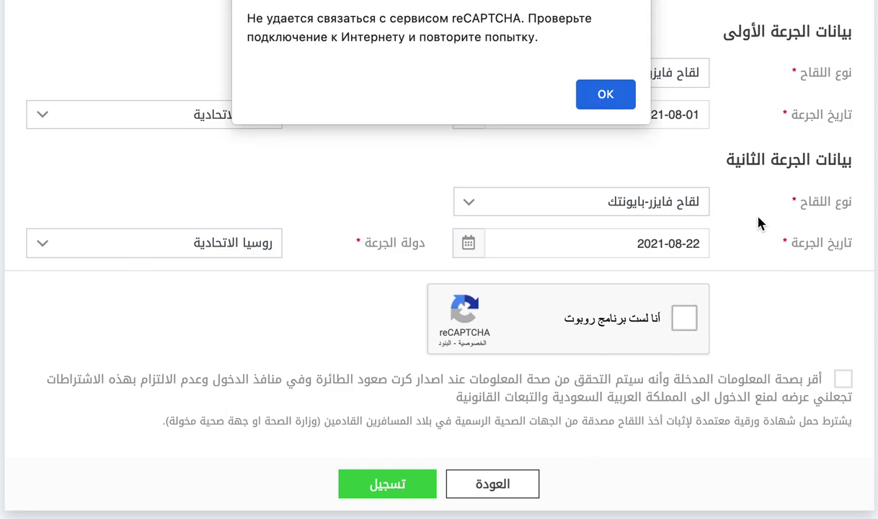
{"action": "left_click", "coordinate": [605, 101]}
{"action": "left_click", "coordinate": [606, 94]}
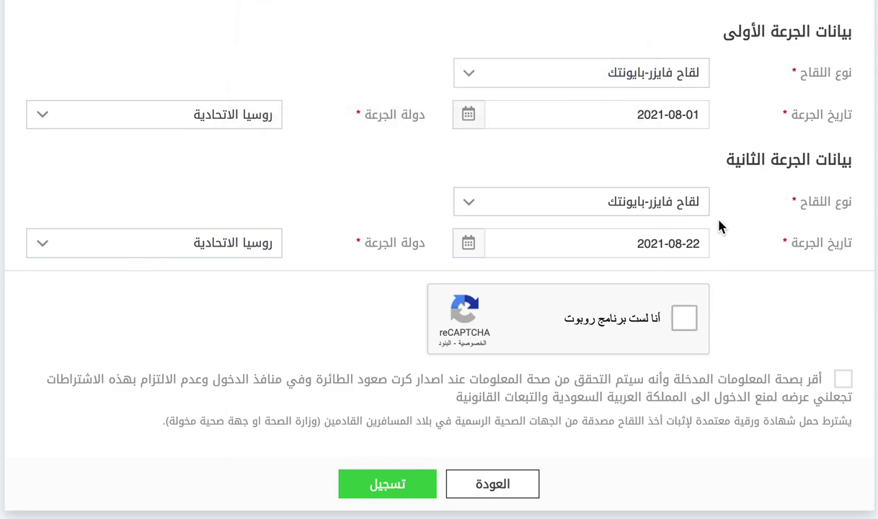
- Try to complete the reCAPTCHA check below the visa number again
{"action": "scroll", "coordinate": [721, 238], "scroll_direction": "up", "scroll_amount": 6}
{"action": "left_click", "coordinate": [685, 94]}
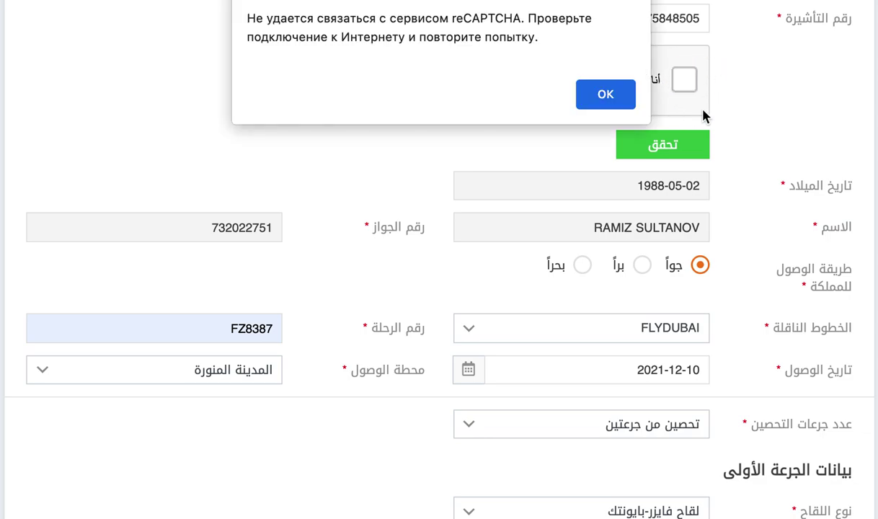
{"action": "left_click", "coordinate": [615, 101]}
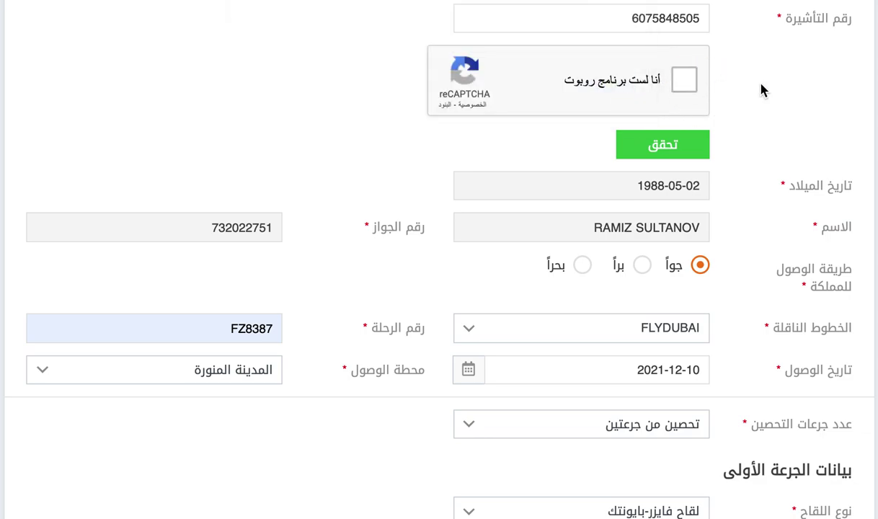
{"action": "scroll", "coordinate": [762, 90], "scroll_direction": "down", "scroll_amount": 3}
{"action": "scroll", "coordinate": [763, 90], "scroll_direction": "up", "scroll_amount": 3}
{"action": "scroll", "coordinate": [762, 90], "scroll_direction": "down", "scroll_amount": 6}
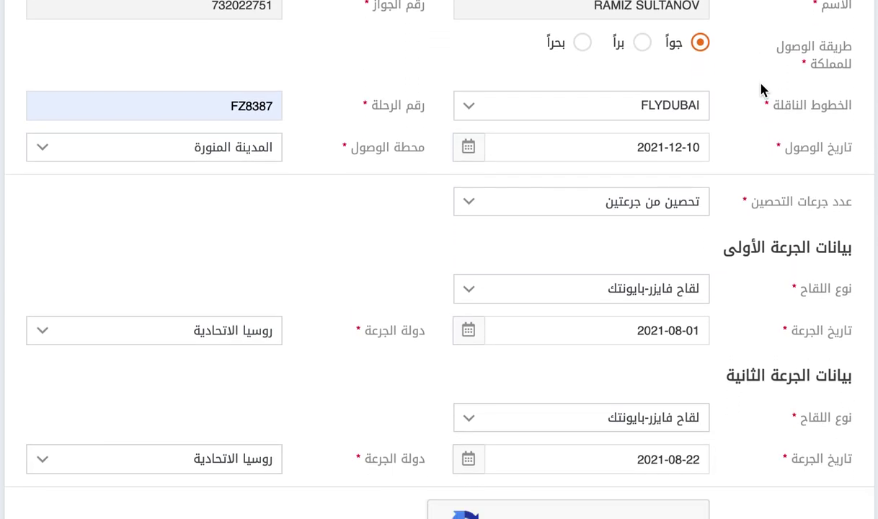
{"action": "scroll", "coordinate": [762, 91], "scroll_direction": "up", "scroll_amount": 3}
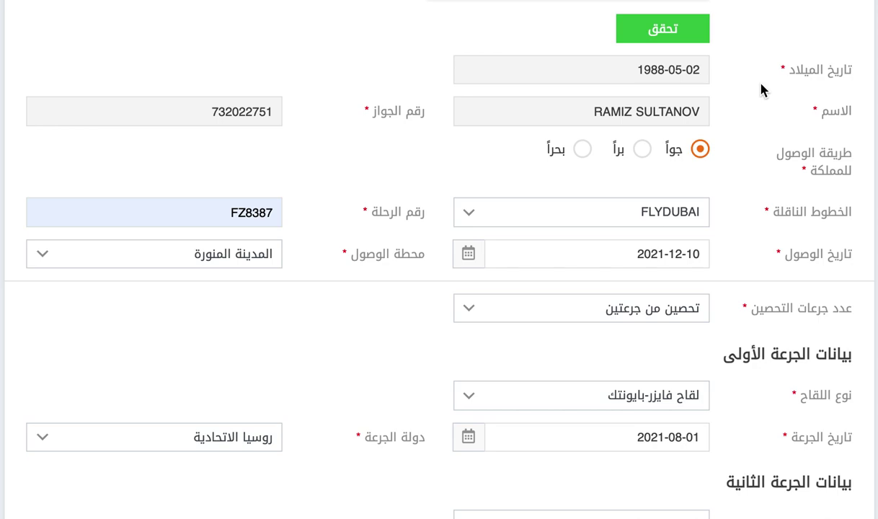
- Accept the declaration that the entered information is correct and try to complete the reCAPTCHA check above it
{"action": "scroll", "coordinate": [763, 90], "scroll_direction": "down", "scroll_amount": 6}
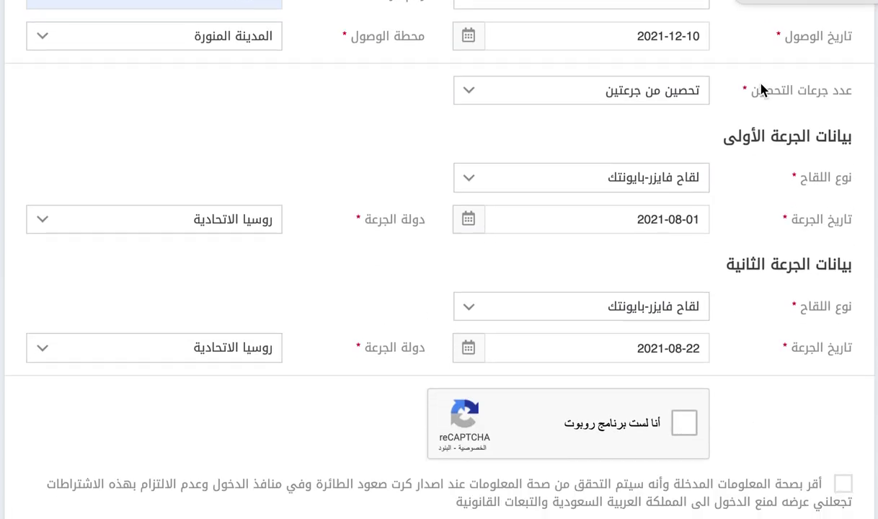
{"action": "scroll", "coordinate": [762, 90], "scroll_direction": "down", "scroll_amount": 3}
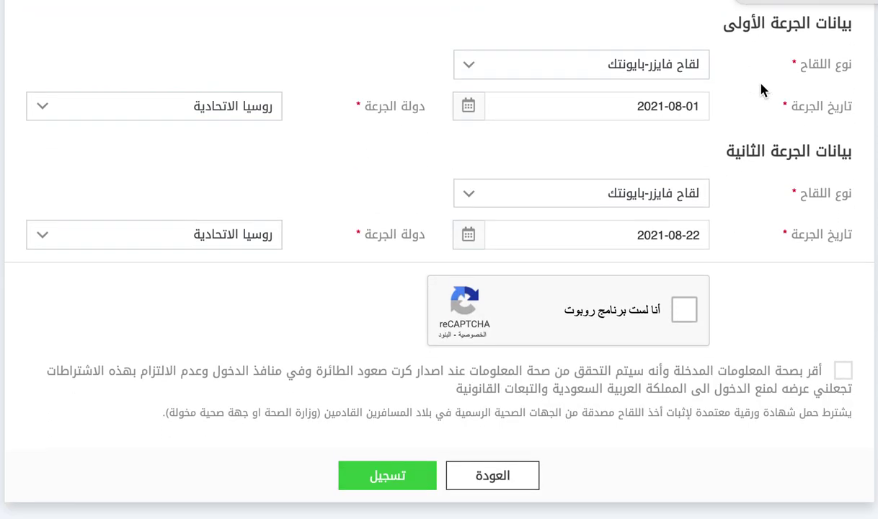
{"action": "scroll", "coordinate": [763, 91], "scroll_direction": "up", "scroll_amount": 5}
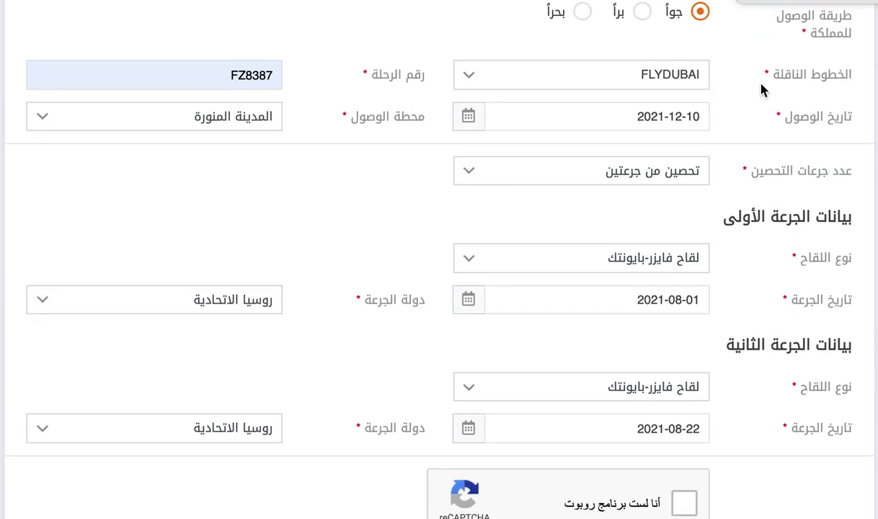
{"action": "scroll", "coordinate": [762, 90], "scroll_direction": "up", "scroll_amount": 9}
{"action": "scroll", "coordinate": [762, 90], "scroll_direction": "down", "scroll_amount": 10}
{"action": "scroll", "coordinate": [761, 413], "scroll_direction": "down", "scroll_amount": 5}
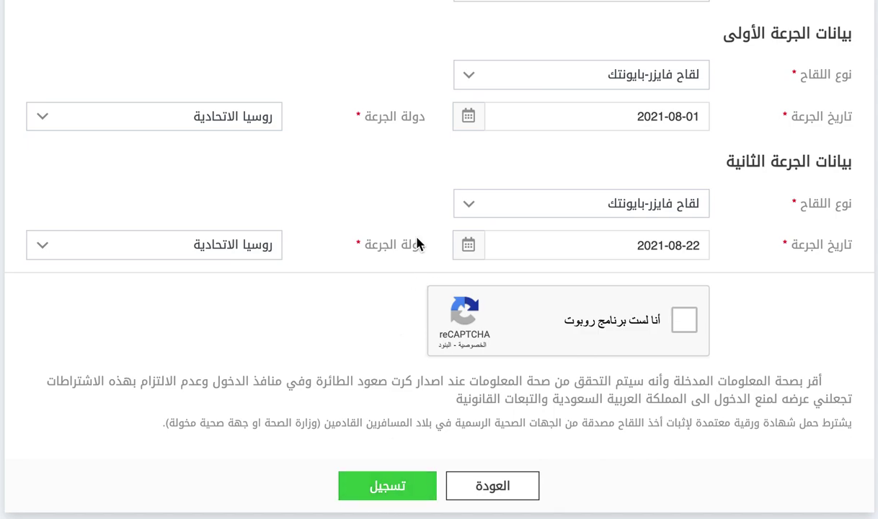
{"action": "key", "text": "space"}
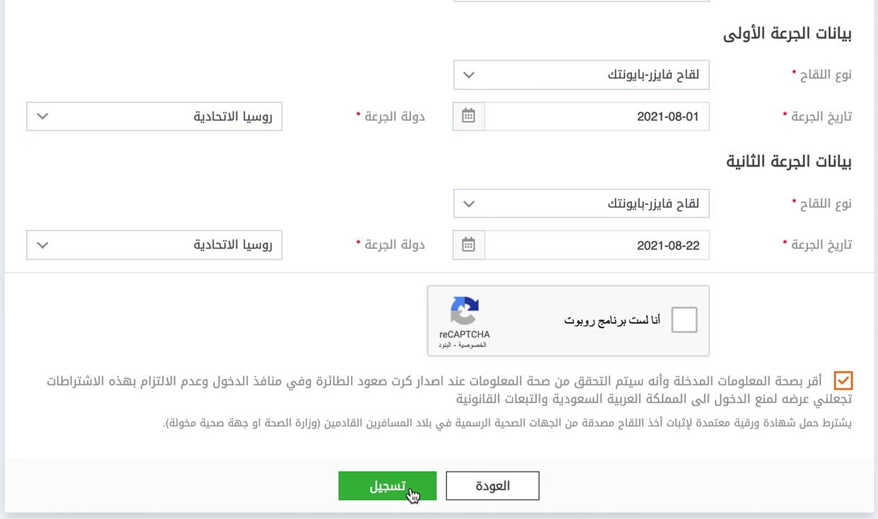
{"action": "left_click", "coordinate": [685, 320]}
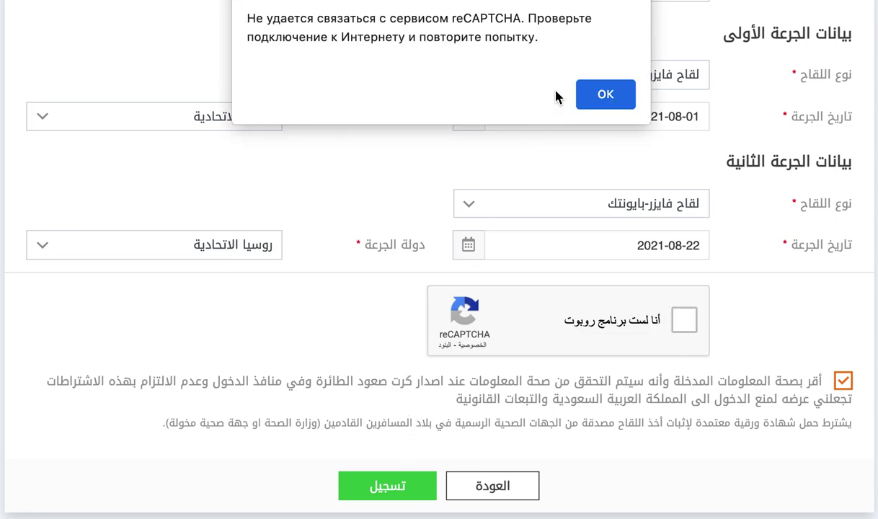
{"action": "left_click", "coordinate": [594, 99]}
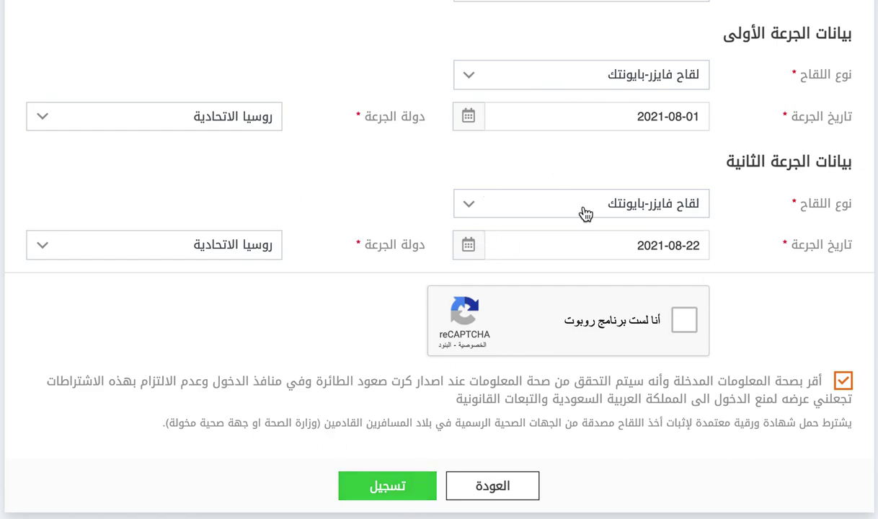
- Review the filled-in registration form from the vaccination doses and declaration back to the visa details and registration conditions
{"action": "scroll", "coordinate": [585, 214], "scroll_direction": "up", "scroll_amount": 4}
{"action": "scroll", "coordinate": [586, 216], "scroll_direction": "down", "scroll_amount": 3}
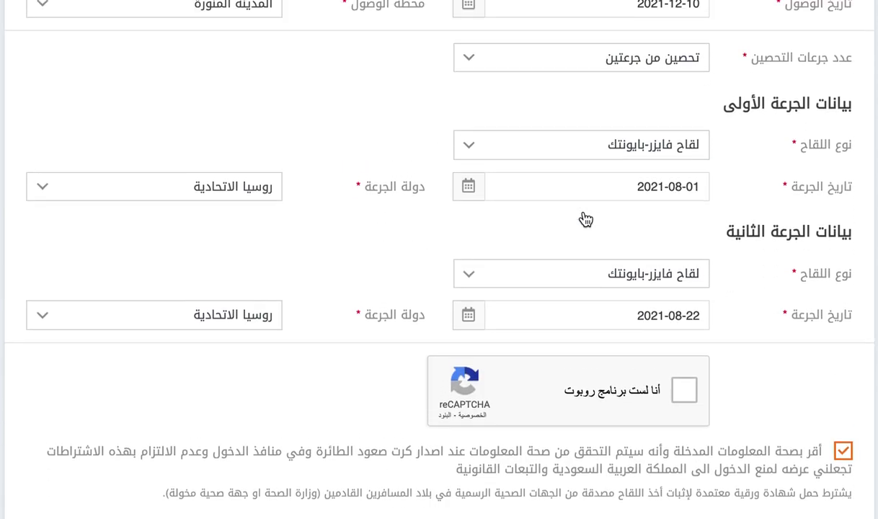
{"action": "scroll", "coordinate": [585, 219], "scroll_direction": "up", "scroll_amount": 4}
{"action": "scroll", "coordinate": [585, 219], "scroll_direction": "down", "scroll_amount": 5}
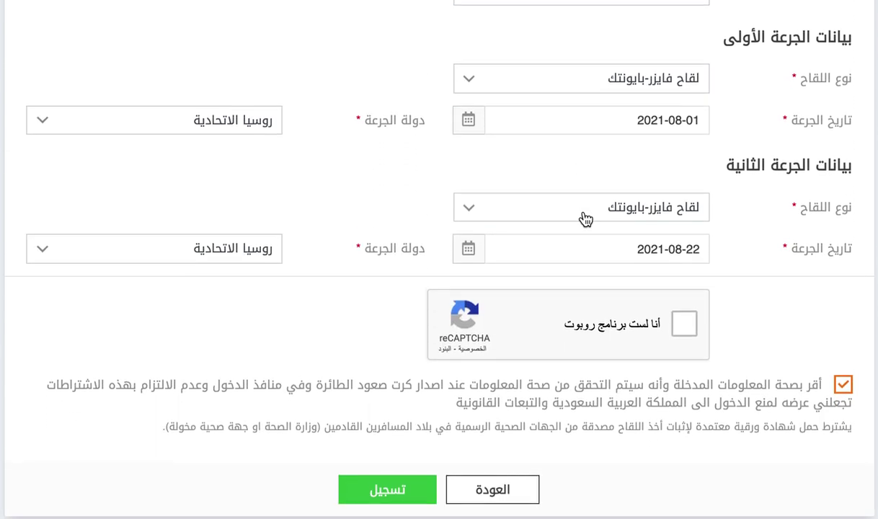
{"action": "scroll", "coordinate": [586, 219], "scroll_direction": "down", "scroll_amount": 1}
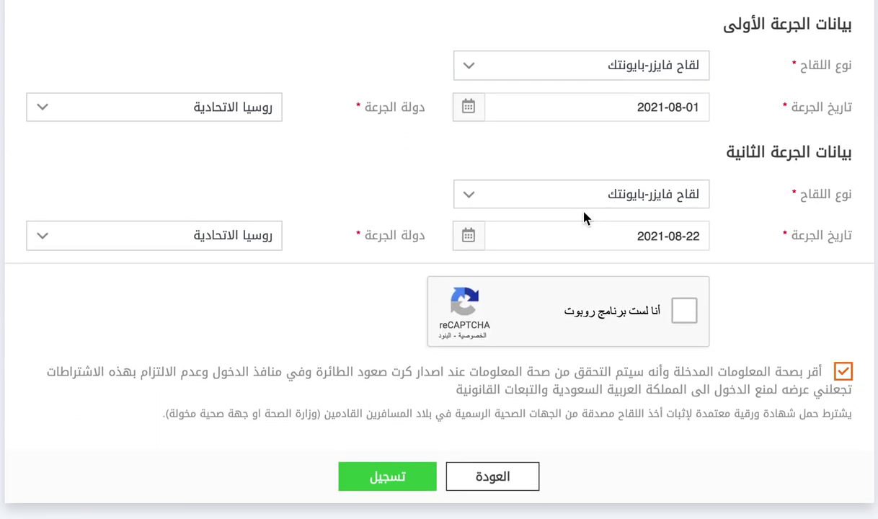
{"action": "scroll", "coordinate": [581, 257], "scroll_direction": "up", "scroll_amount": 8}
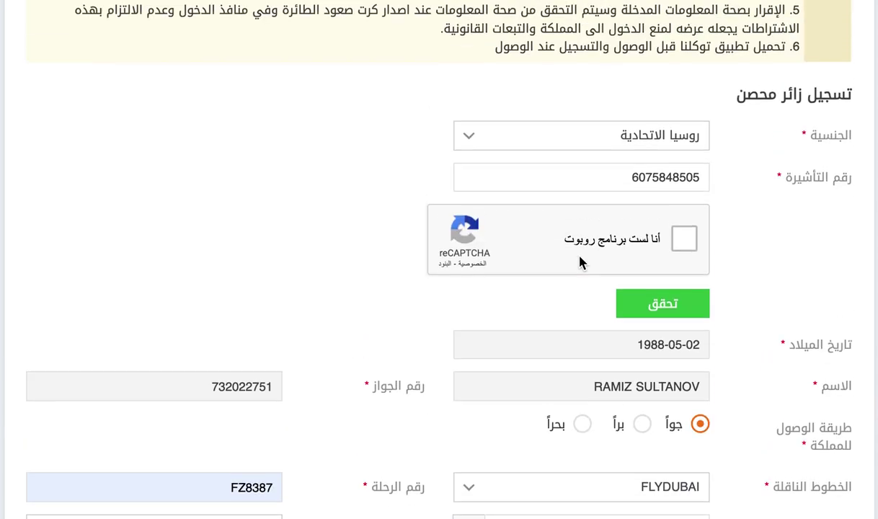
{"action": "scroll", "coordinate": [581, 261], "scroll_direction": "up", "scroll_amount": 4}
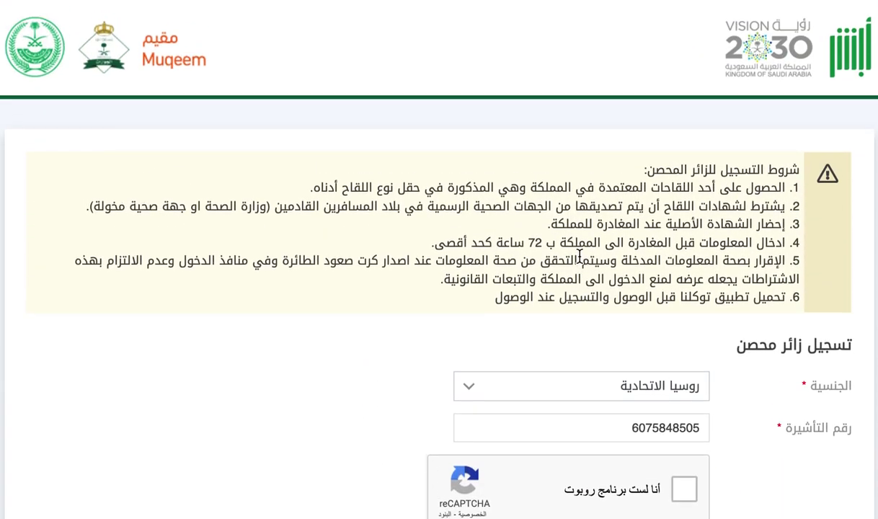